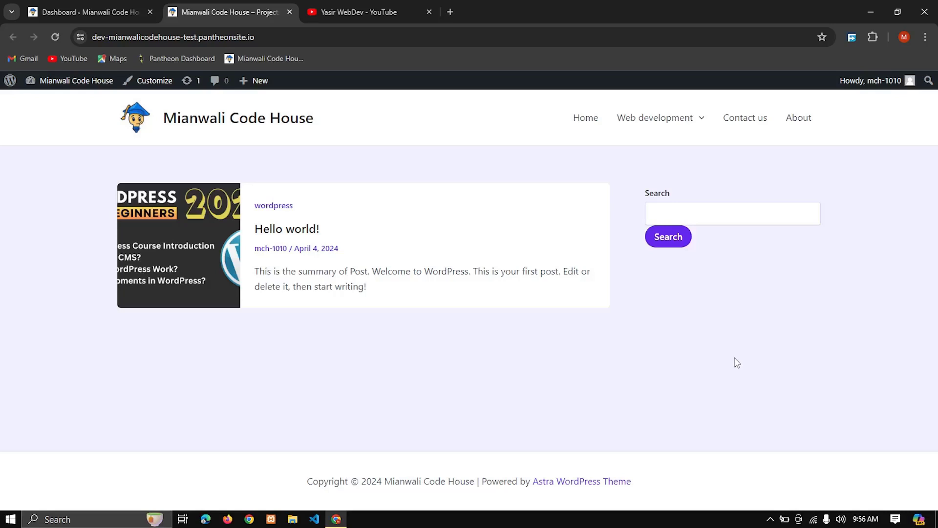
Open the site's Home page and examine its intro text, hero image and Our posts heading.
left_click(592, 120)
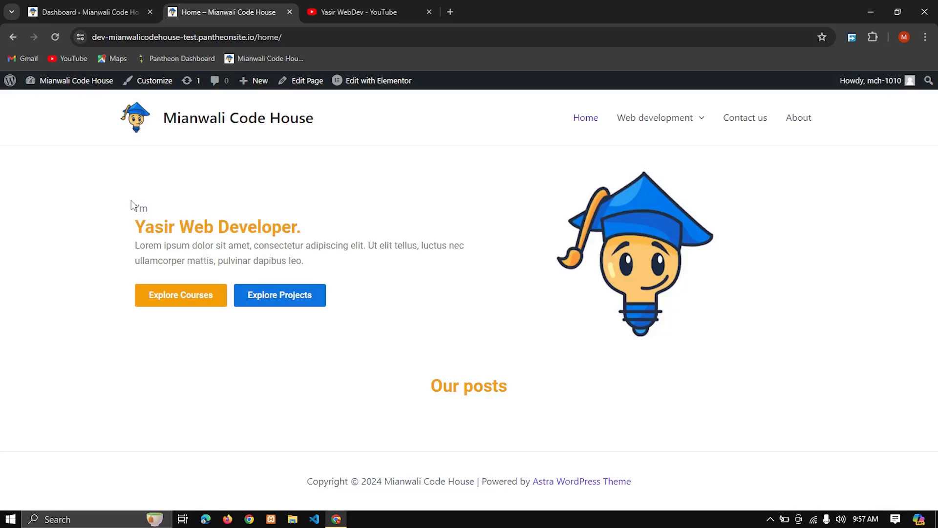
left_click_drag(132, 203, 308, 323)
left_click_drag(563, 189, 681, 339)
left_click_drag(412, 384, 527, 394)
left_click(520, 386)
View the site's root address without the home path, and return to the Home page.
mouse_move(679, 122)
left_click_drag(302, 38, 258, 38)
key("BackSpace")
key("Return")
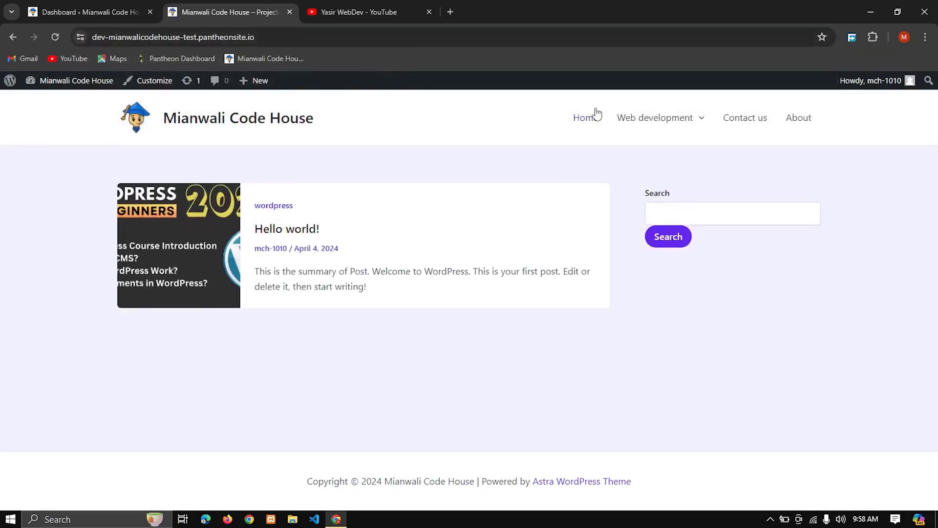
left_click(596, 121)
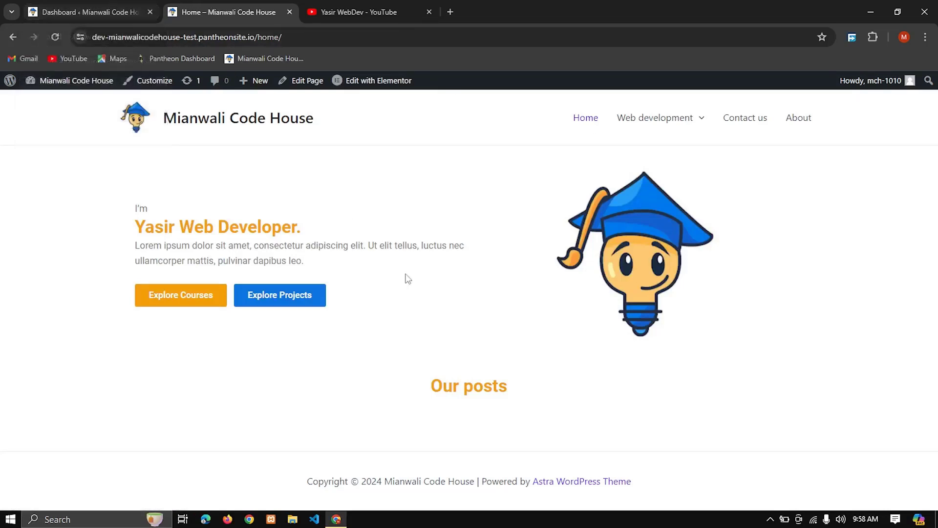
Start a plugin upload in the WordPress dashboard and choose pro-elements.zip from the mywork folder.
left_click(139, 6)
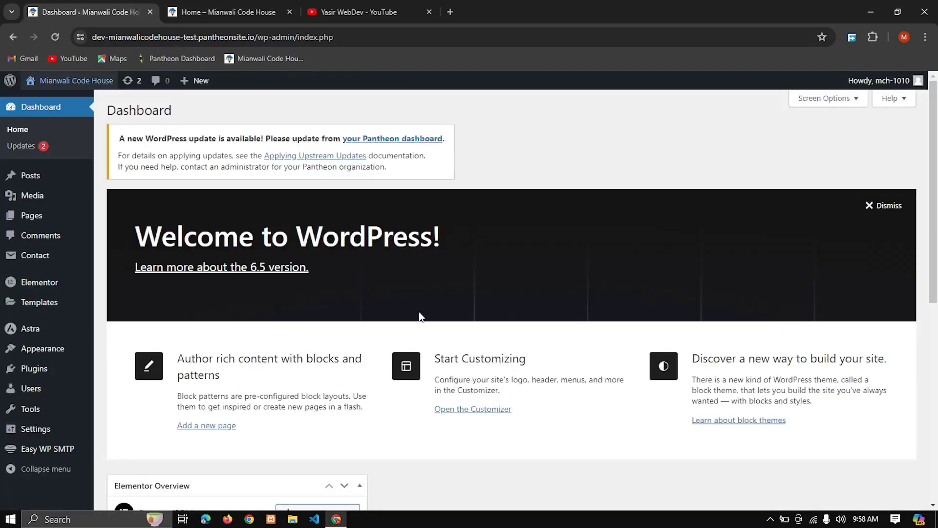
left_click(42, 370)
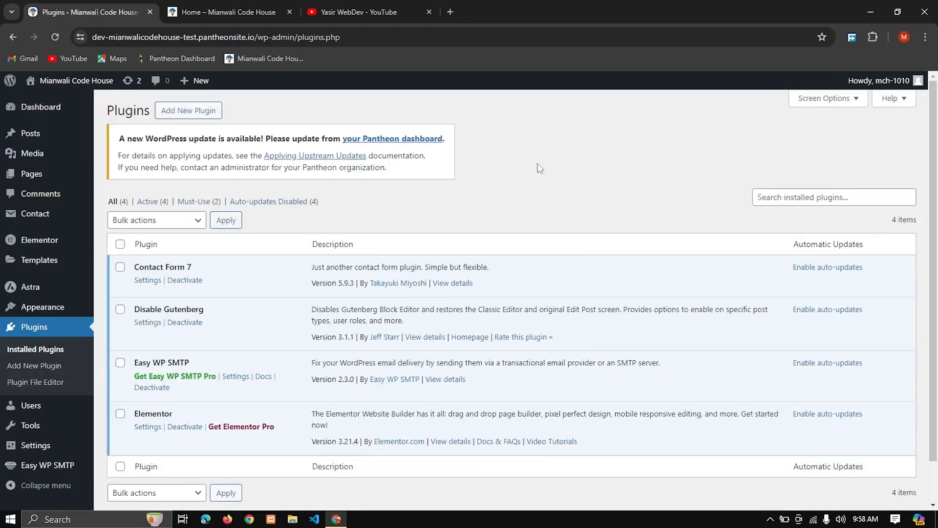
left_click(211, 113)
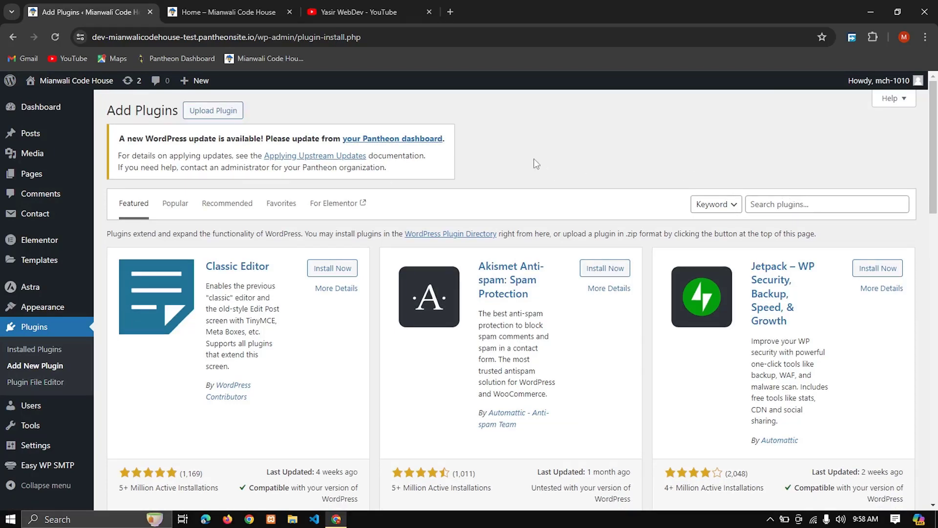
left_click(219, 111)
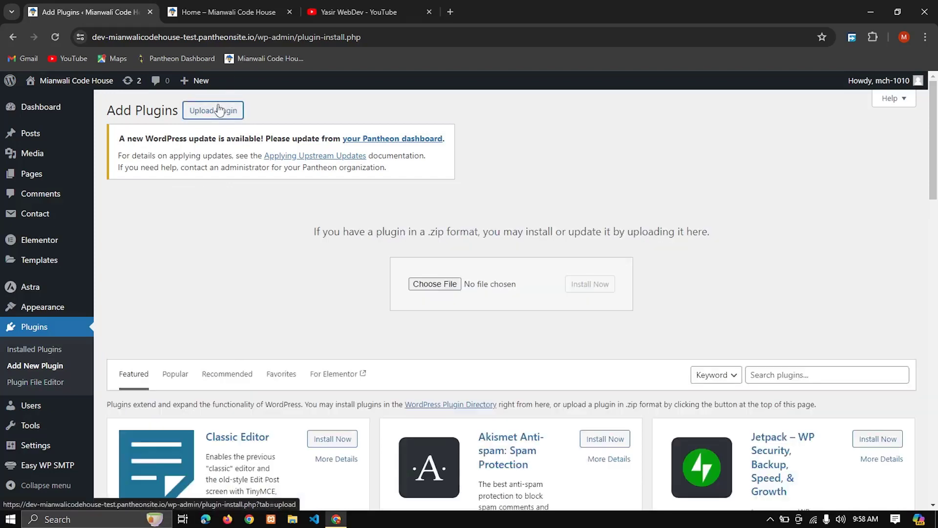
left_click(436, 285)
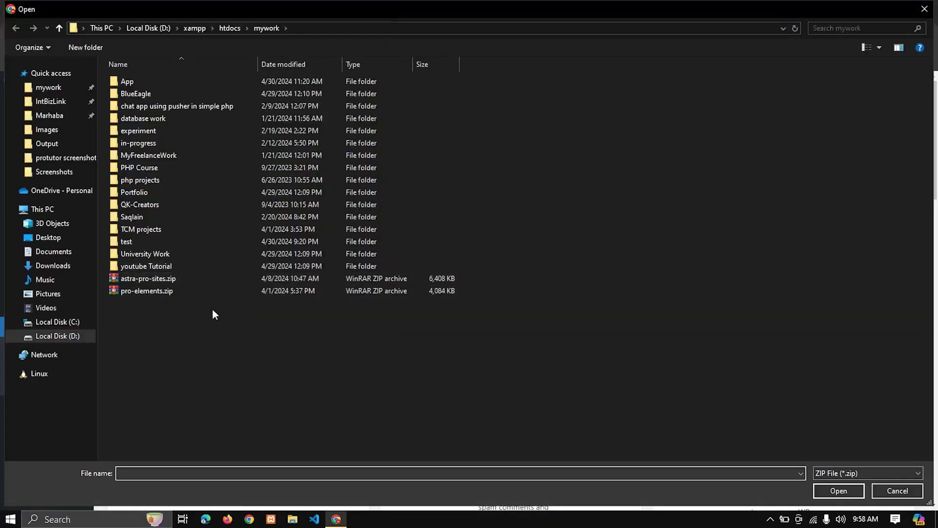
left_click(167, 292)
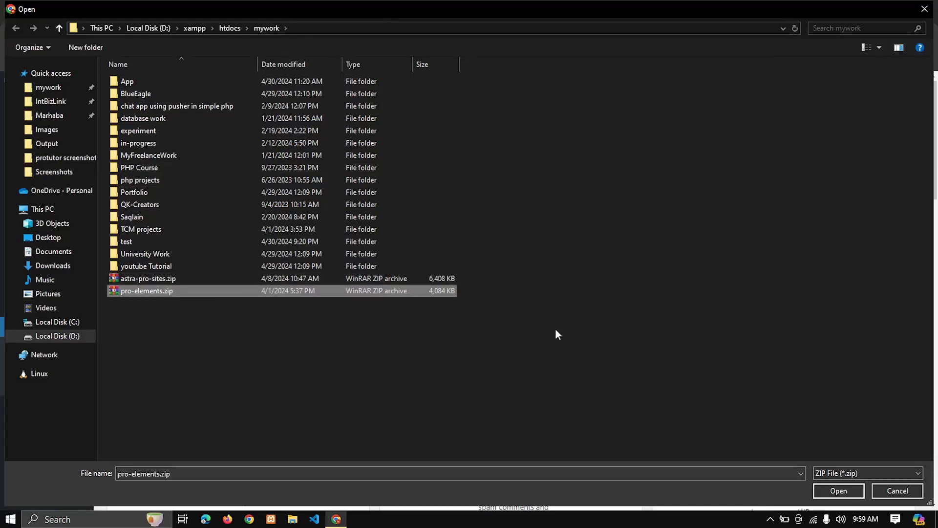
left_click(839, 491)
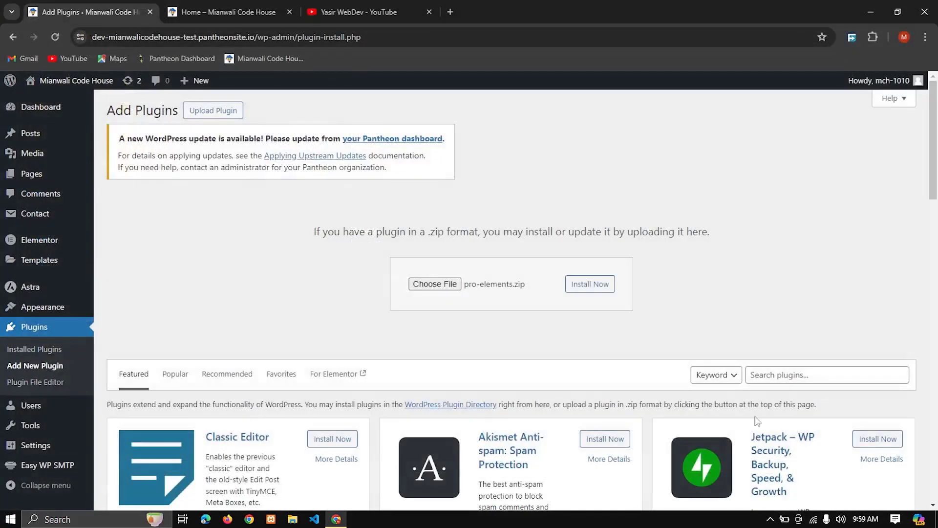
Install and activate the uploaded plugin, and locate PRO Elements among the installed plugins.
left_click(610, 289)
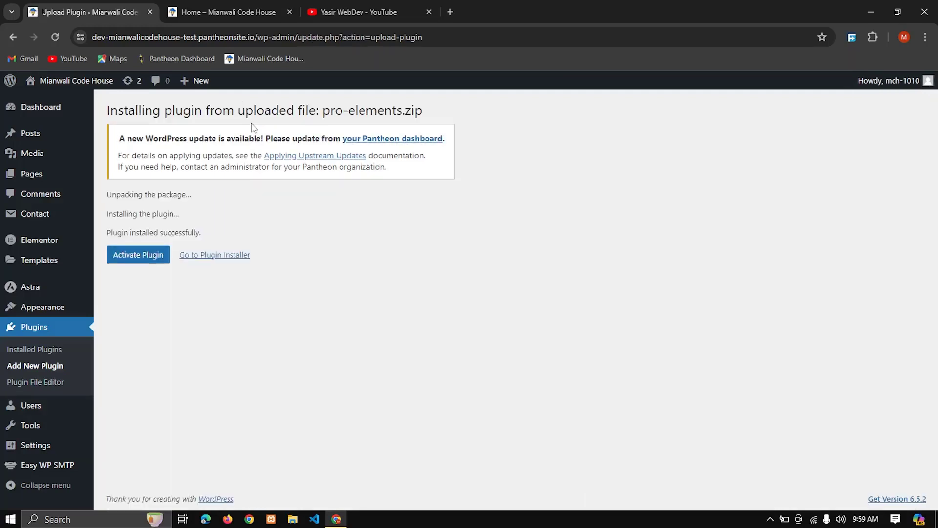
left_click(139, 257)
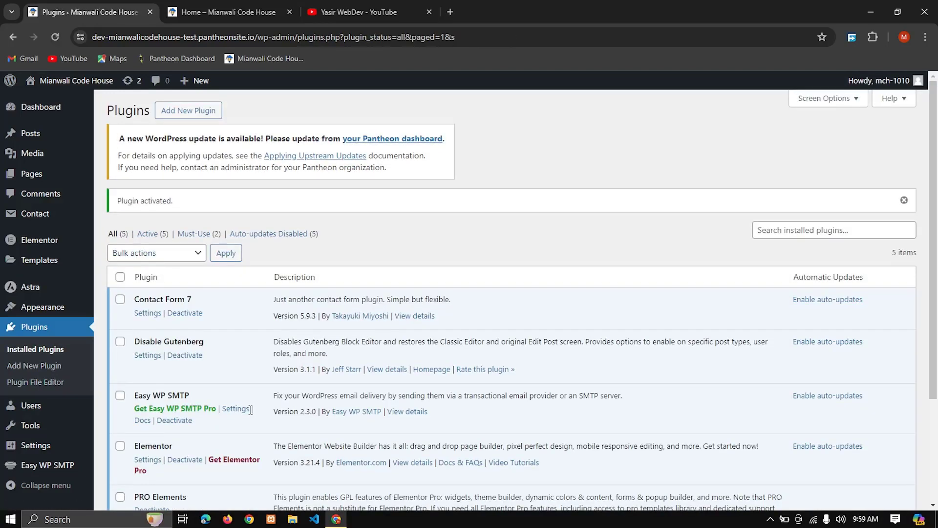
scroll(250, 403, "down", 3)
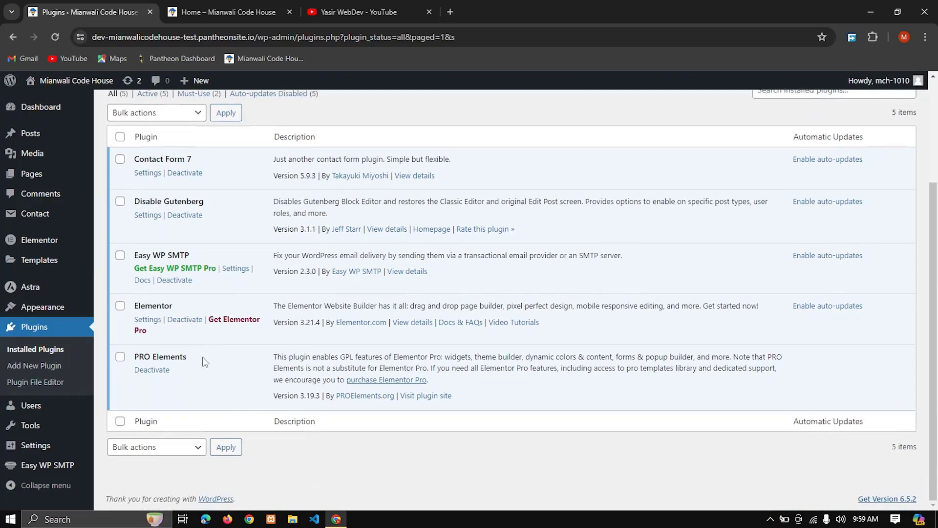
left_click_drag(205, 362, 136, 357)
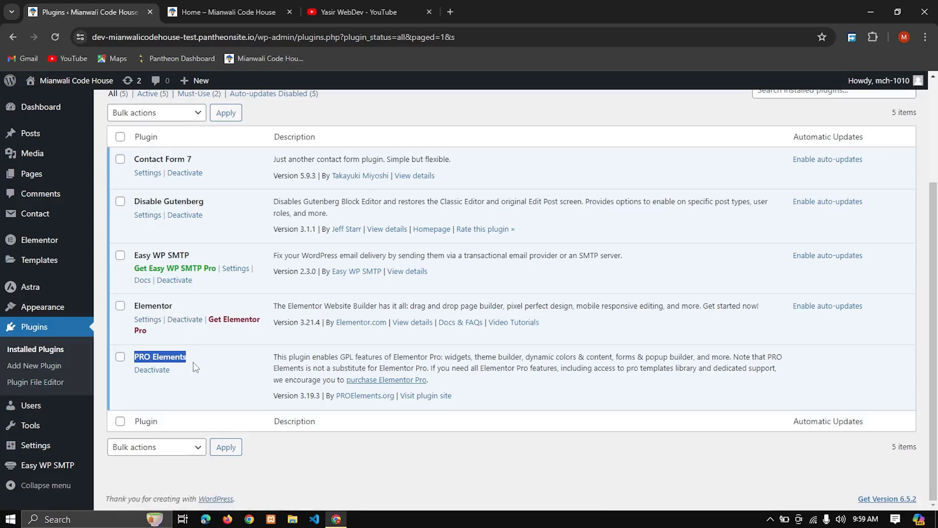
Open the Home page for editing with Elementor and look through the available widgets.
left_click(236, 7)
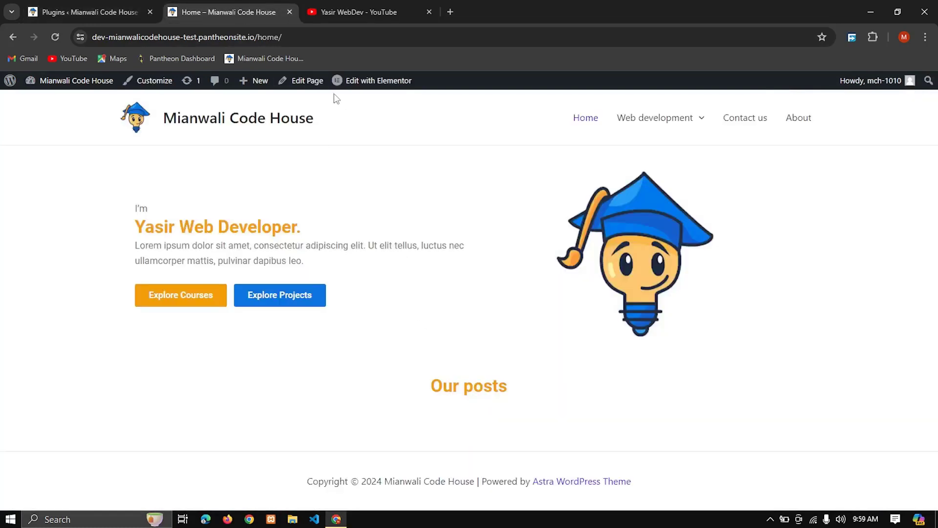
left_click(360, 88)
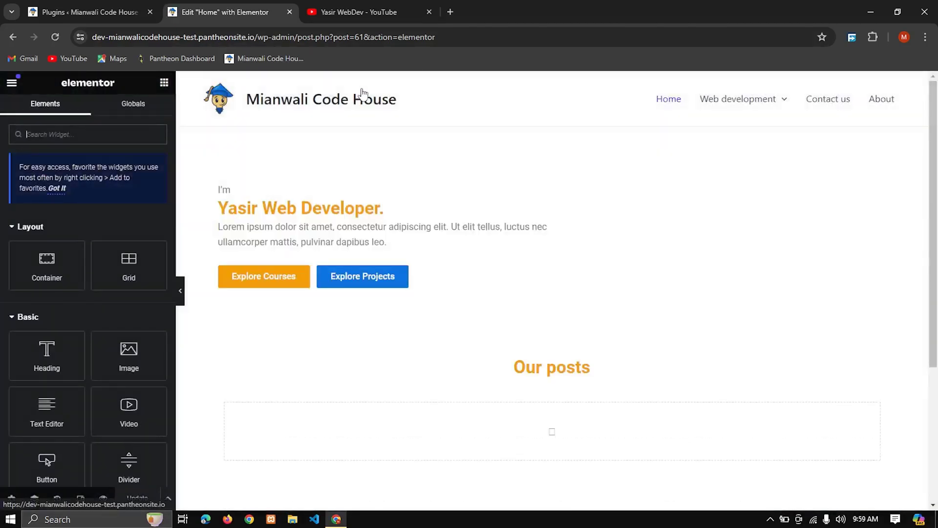
scroll(78, 325, "down", 10)
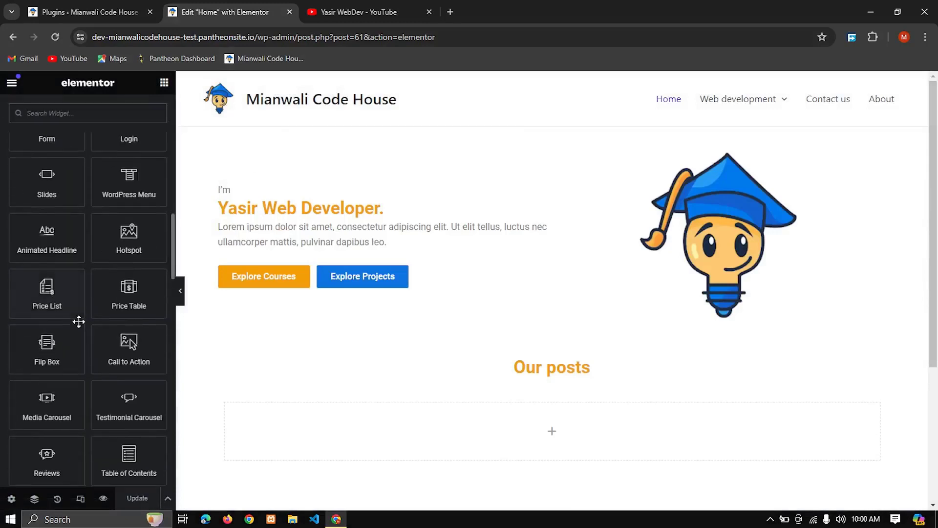
scroll(79, 321, "down", 6)
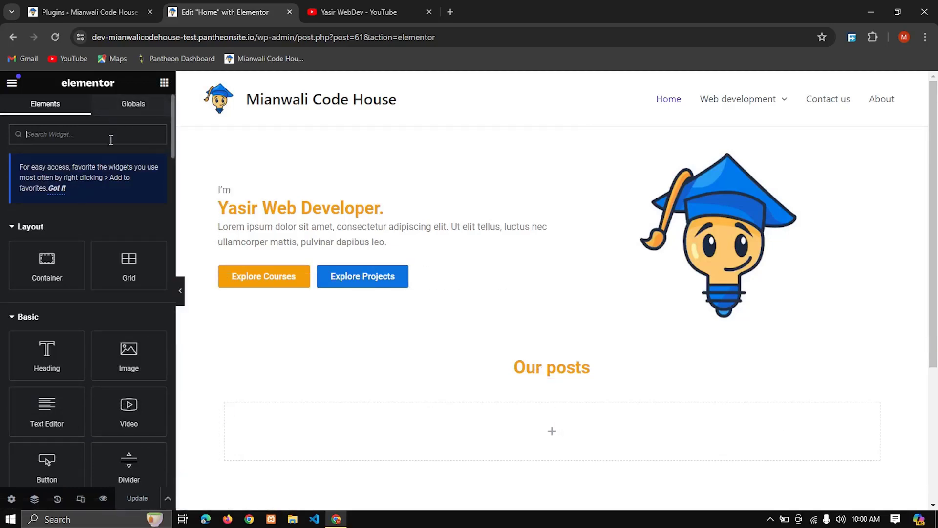
Search the widgets for "post" and place the Posts widget in the empty container below the Our posts heading.
type("post")
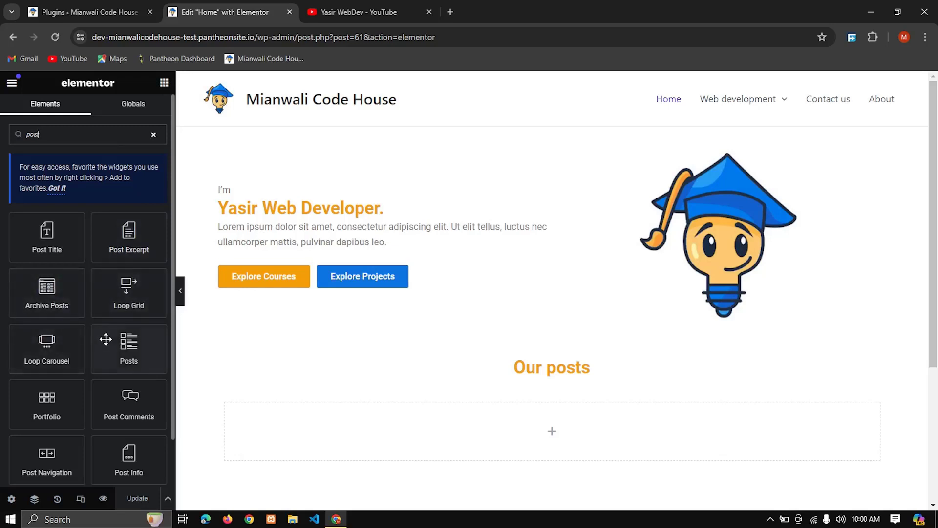
scroll(123, 345, "down", 1)
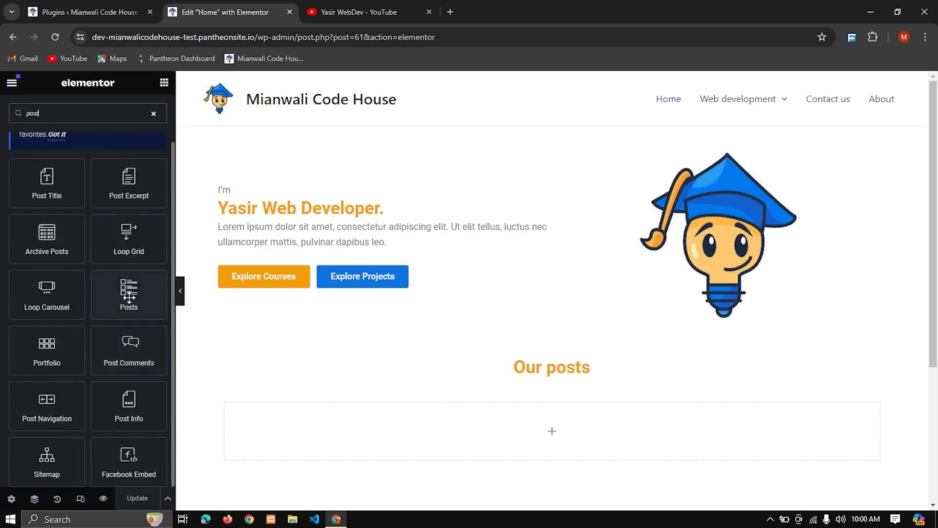
left_click_drag(129, 294, 405, 429)
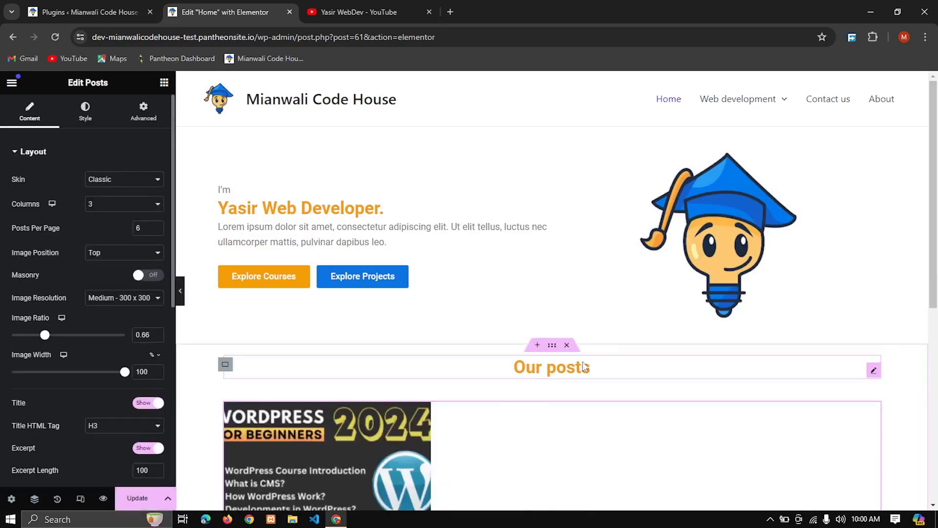
scroll(585, 367, "down", 4)
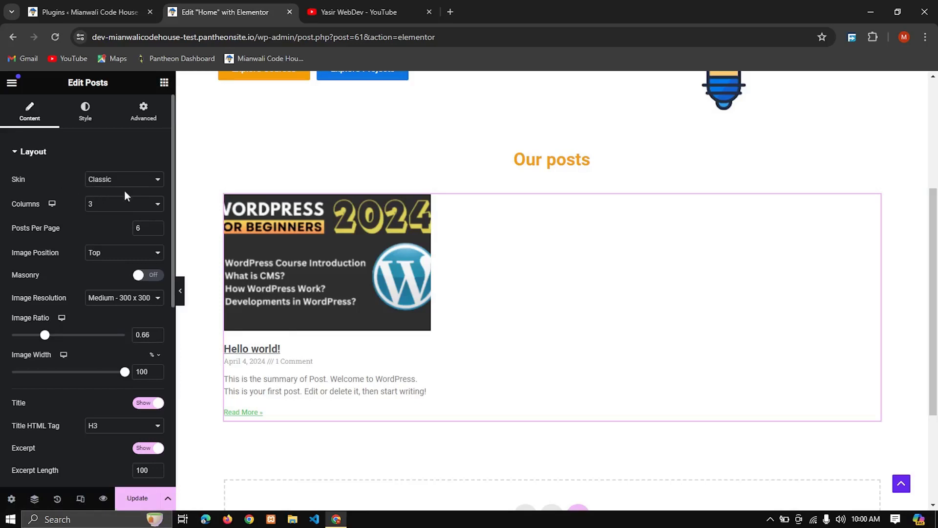
Set the Posts widget's skin to Cards and check the resulting post layout.
left_click(143, 180)
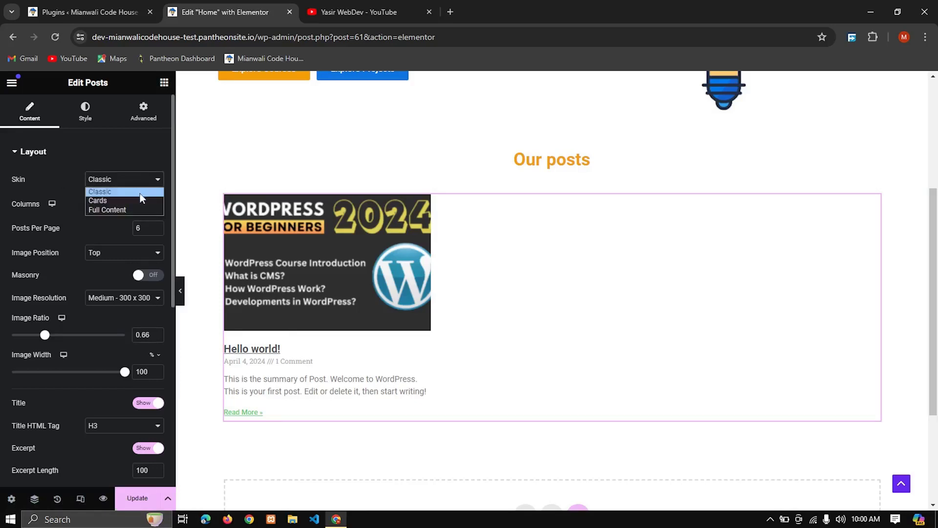
left_click(138, 200)
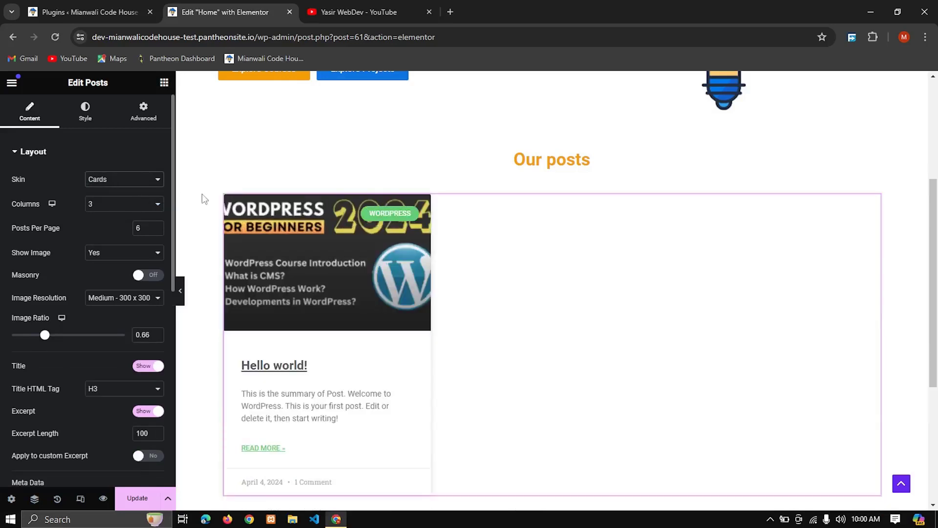
scroll(548, 352, "down", 1)
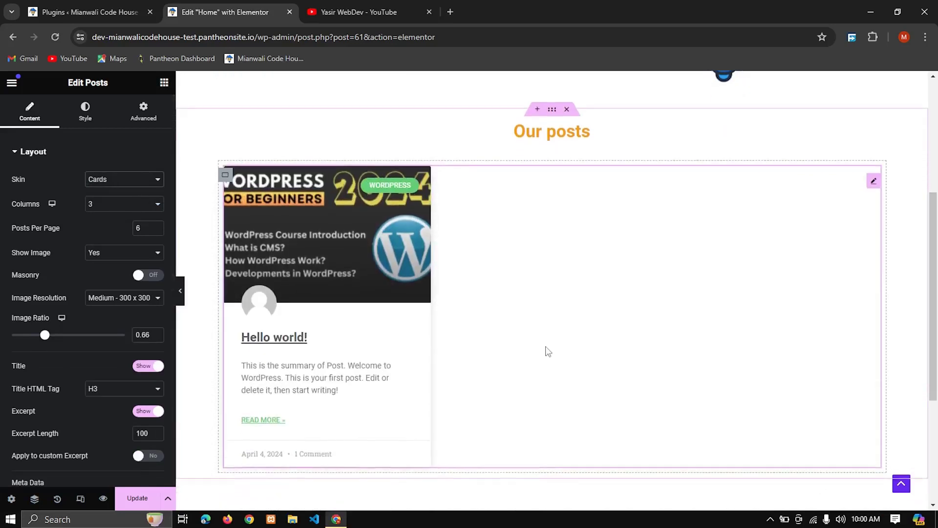
scroll(548, 352, "down", 1)
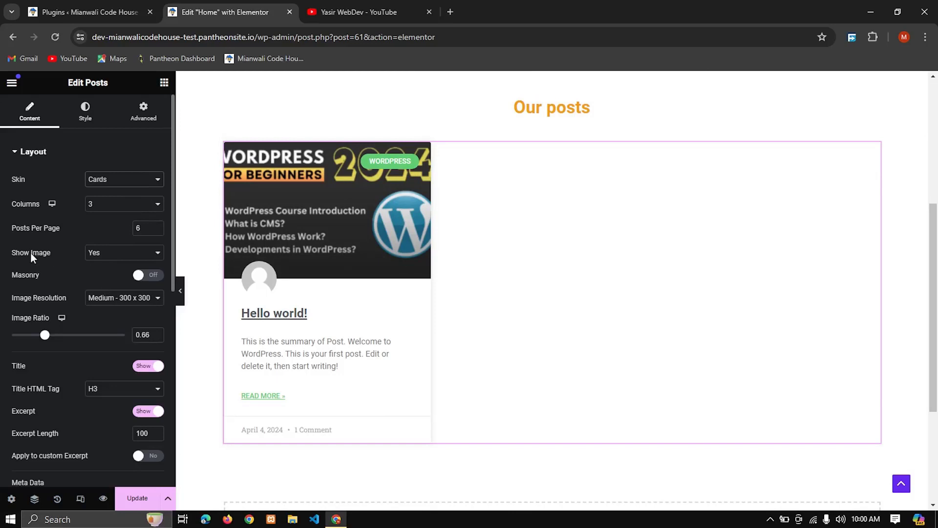
Try hiding the post image in the Posts widget, and restore the image display to Yes.
left_click(104, 256)
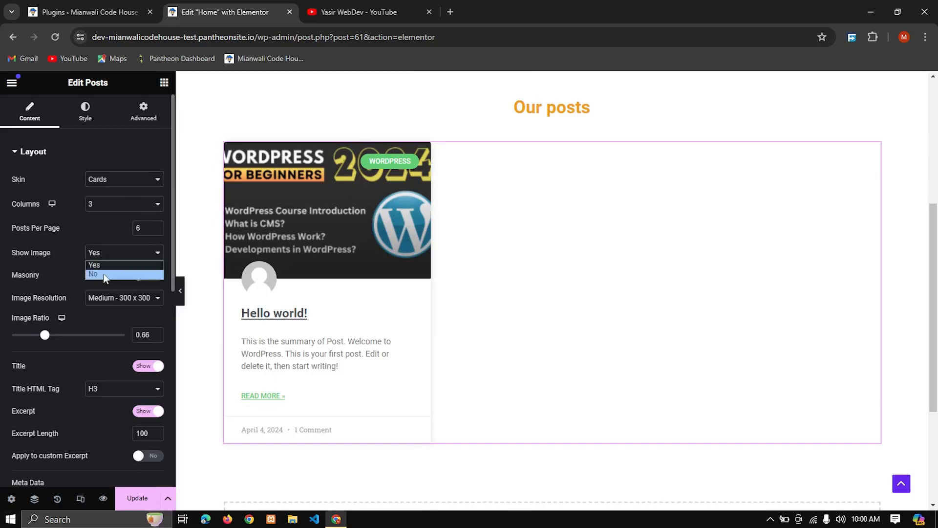
left_click(103, 274)
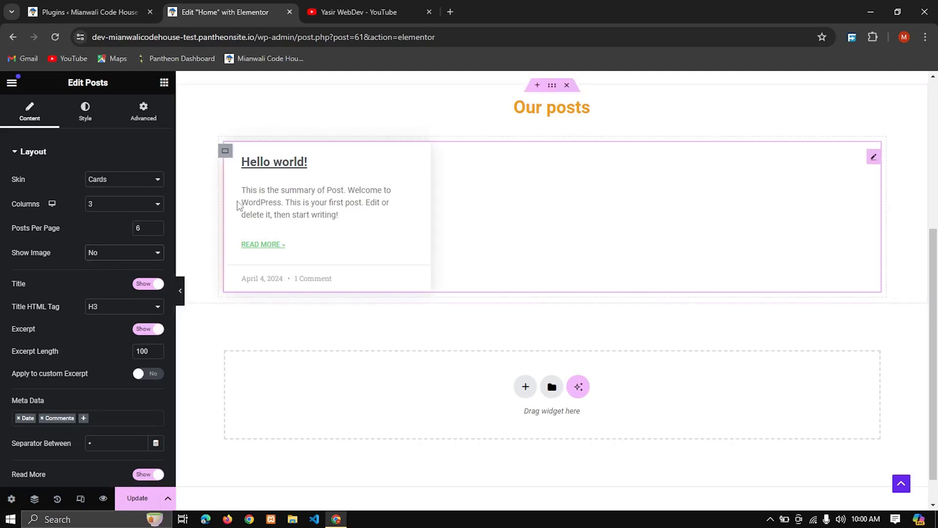
left_click(141, 254)
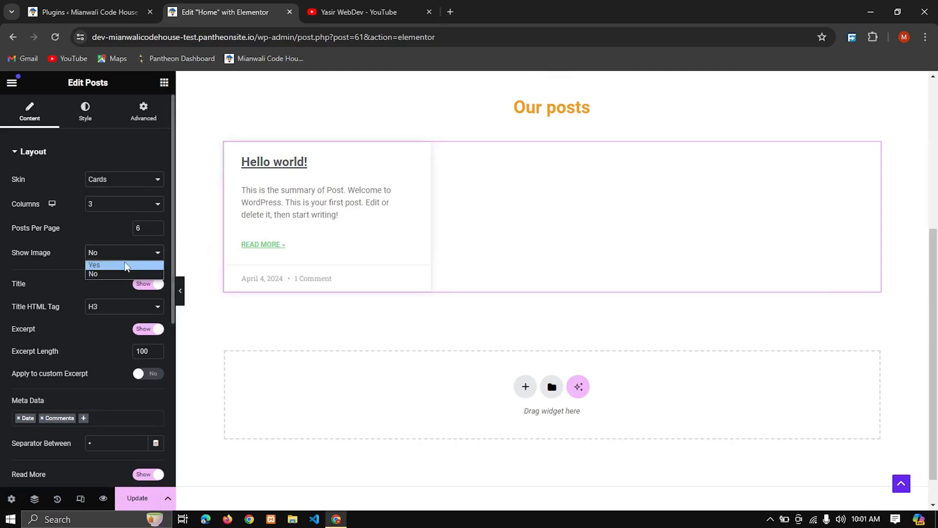
left_click(124, 264)
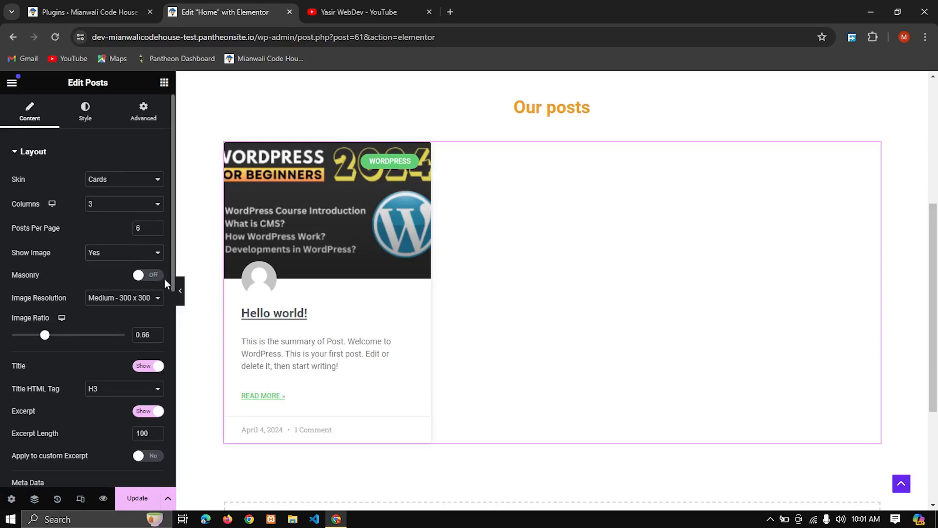
Toggle the Posts widget's Masonry option on and off to compare the image display.
left_click(157, 280)
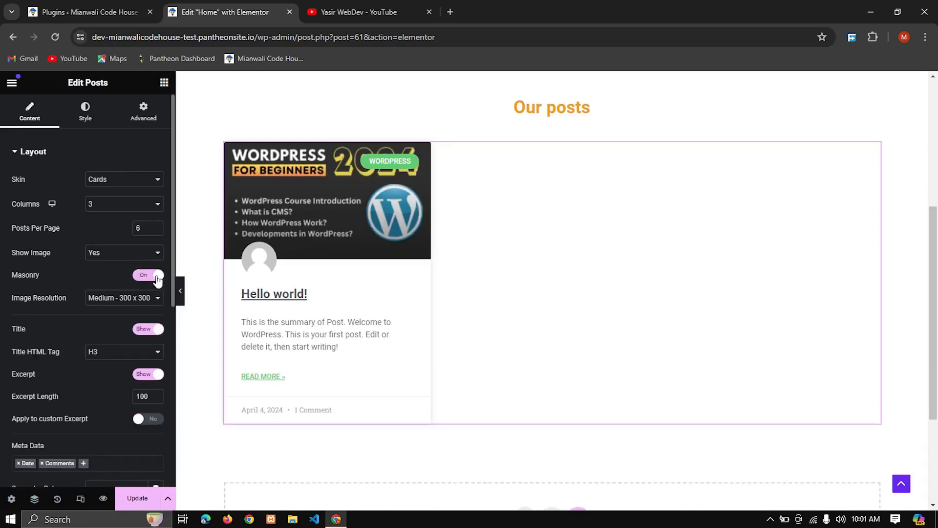
left_click(156, 278)
left_click(157, 278)
left_click(157, 280)
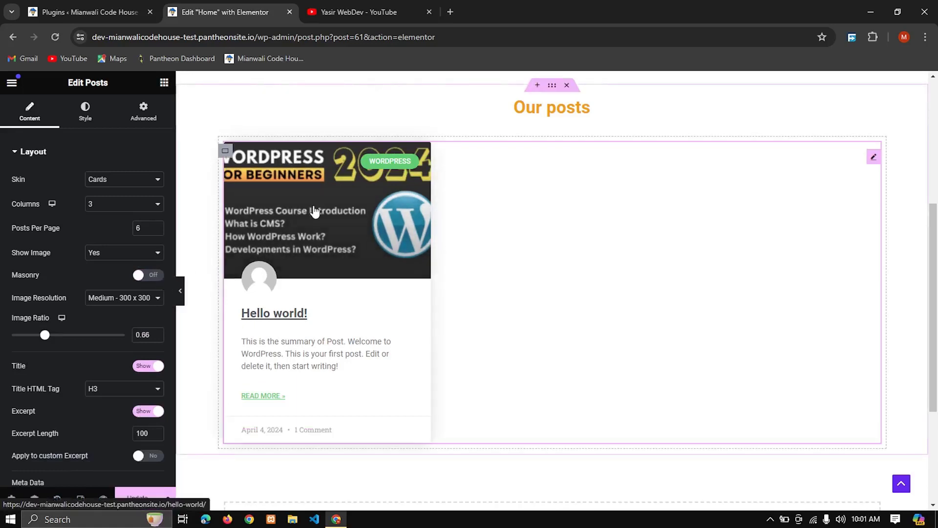
Turn on Masonry for the Posts widget and set its image resolution to Large - 1024 x 1024.
left_click(154, 279)
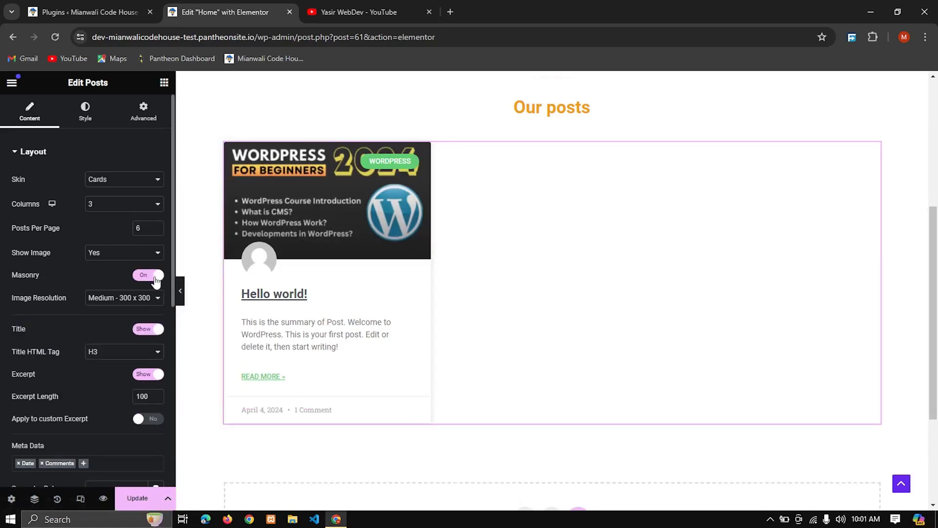
left_click(133, 299)
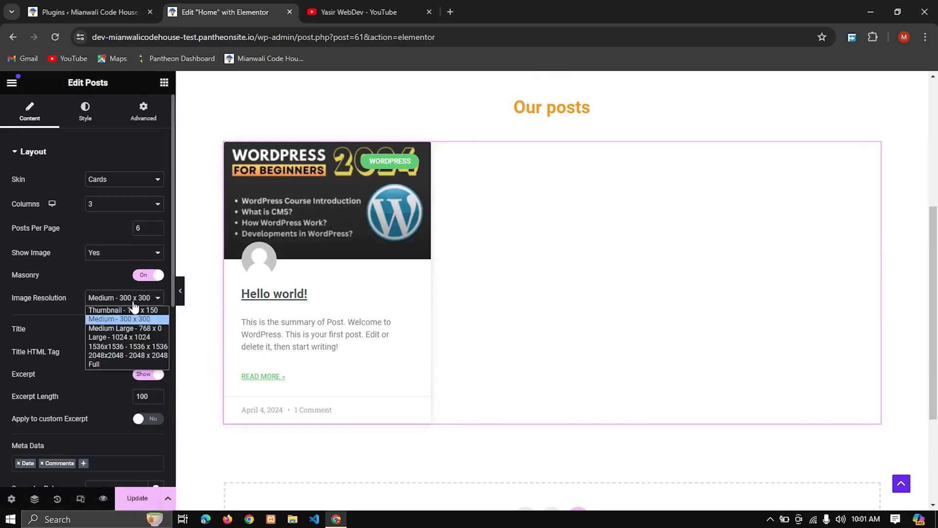
left_click(127, 337)
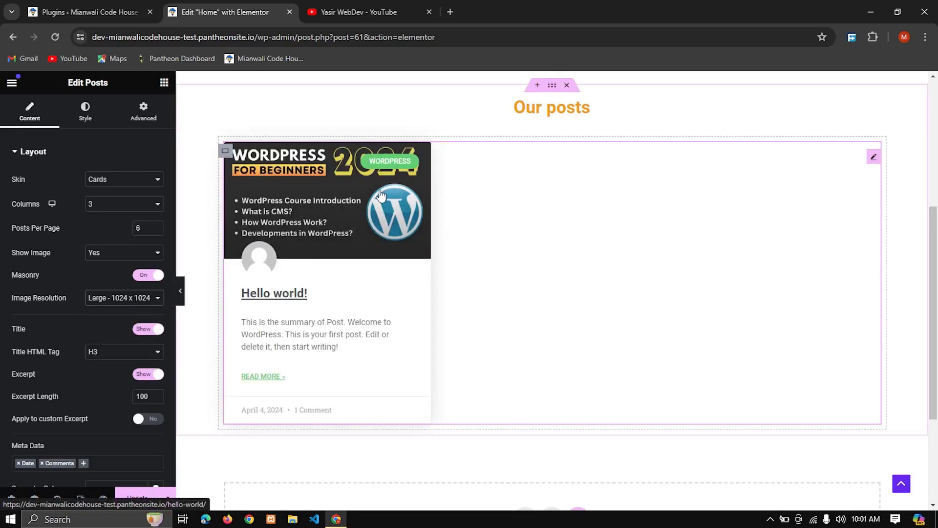
Review the remaining layout settings of the Posts widget and update the Home page to save its changes.
scroll(132, 307, "down", 2)
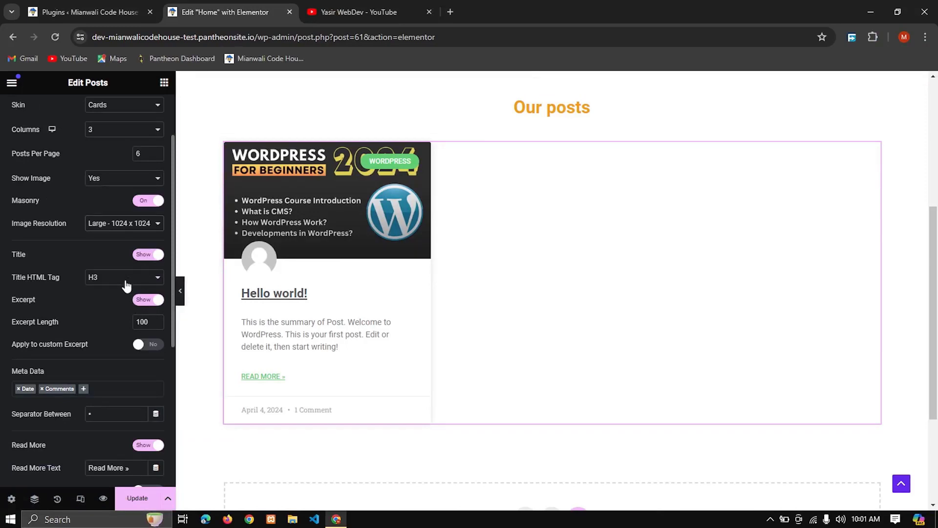
scroll(127, 284, "down", 1)
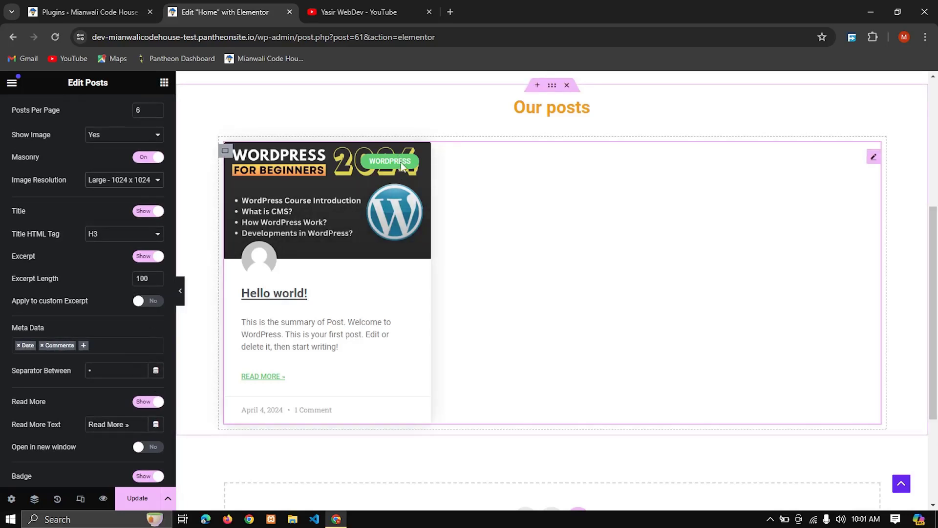
left_click(137, 498)
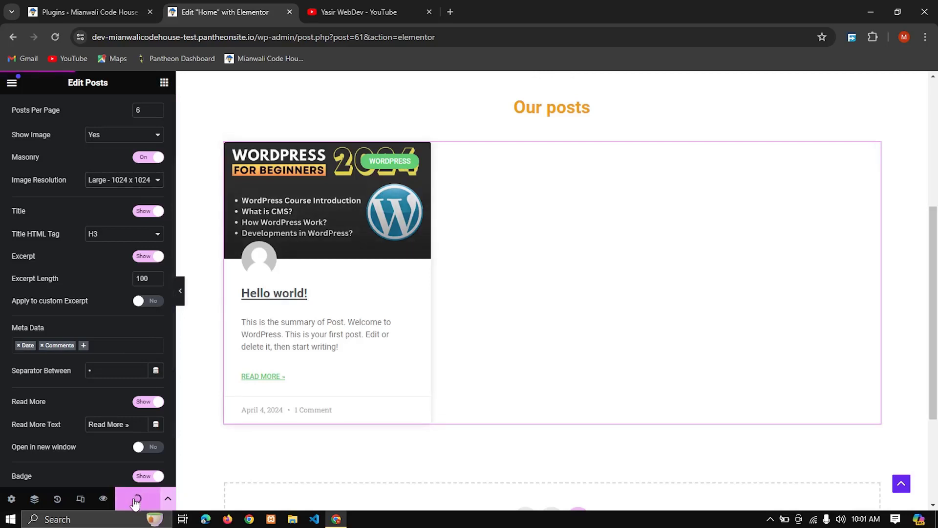
Open the live site in a new browser tab, go to its Home page and view the Our posts section.
left_click(139, 6)
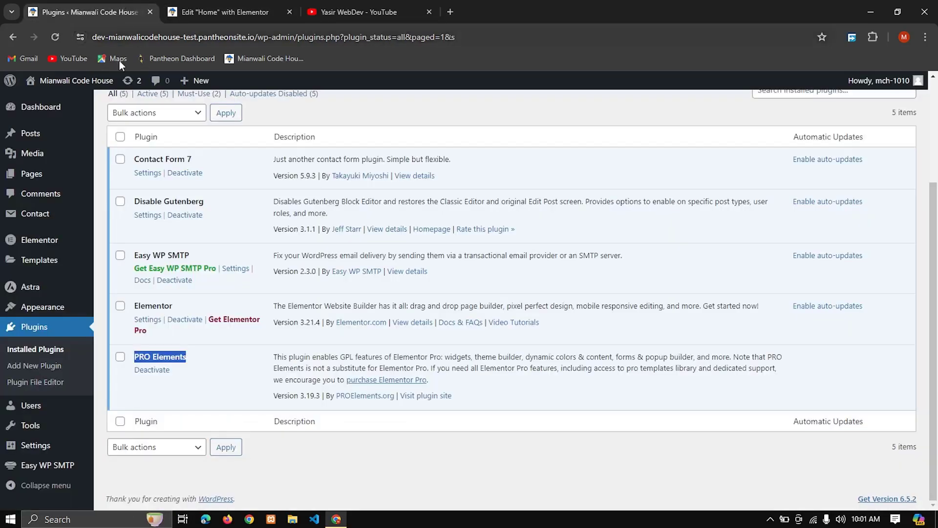
middle_click(98, 83)
left_click(274, 7)
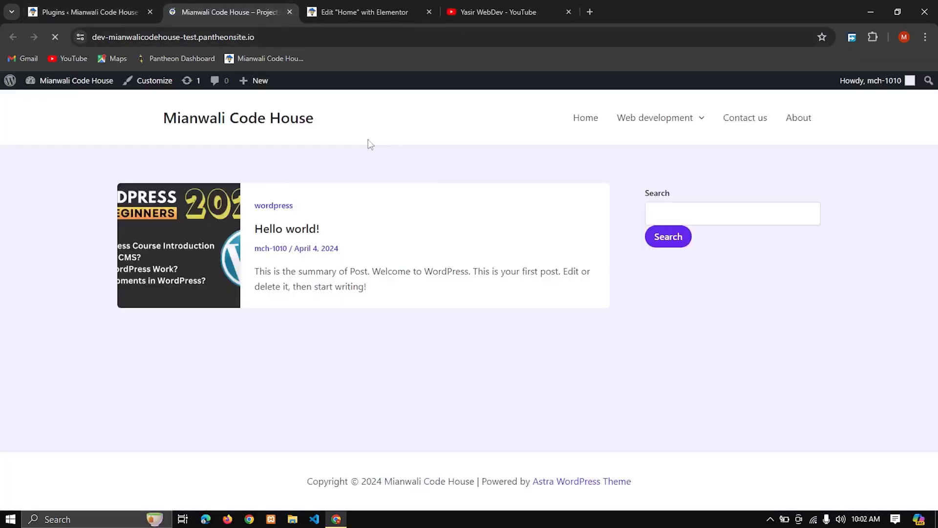
left_click(597, 122)
scroll(463, 371, "down", 1)
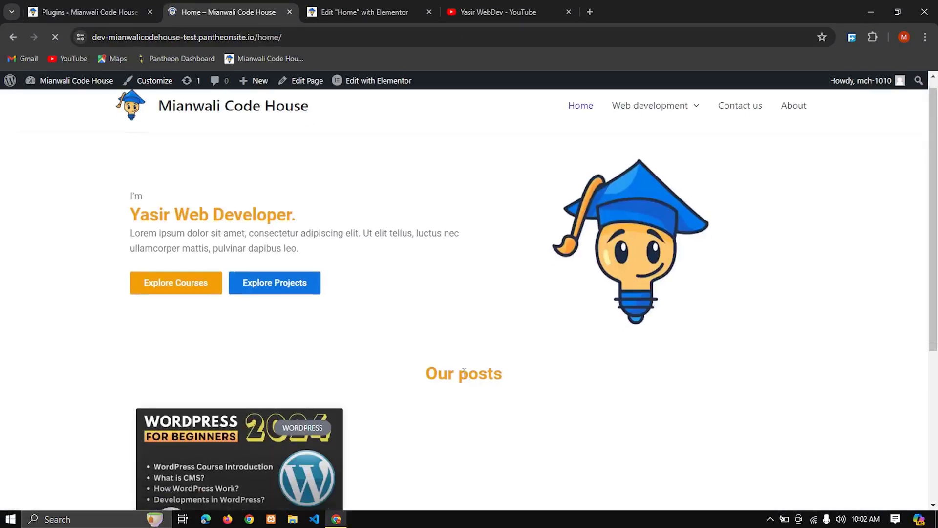
scroll(463, 372, "down", 4)
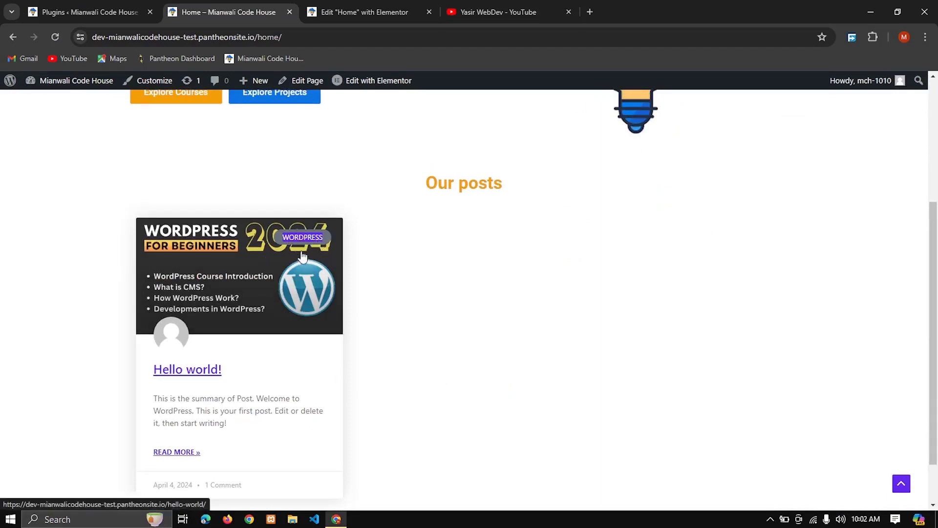
Return to the Elementor editor and set the Posts widget's Badge and Avatar to Hide.
left_click(357, 12)
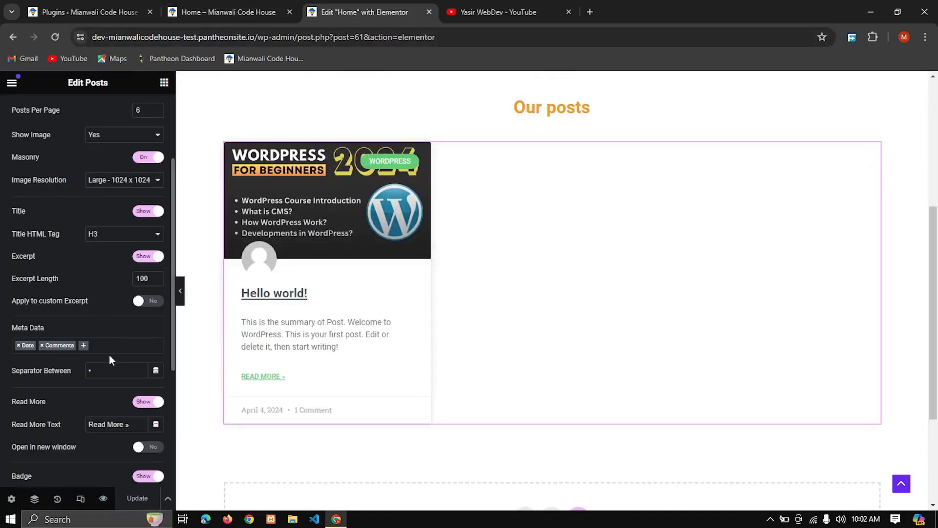
scroll(110, 362, "down", 2)
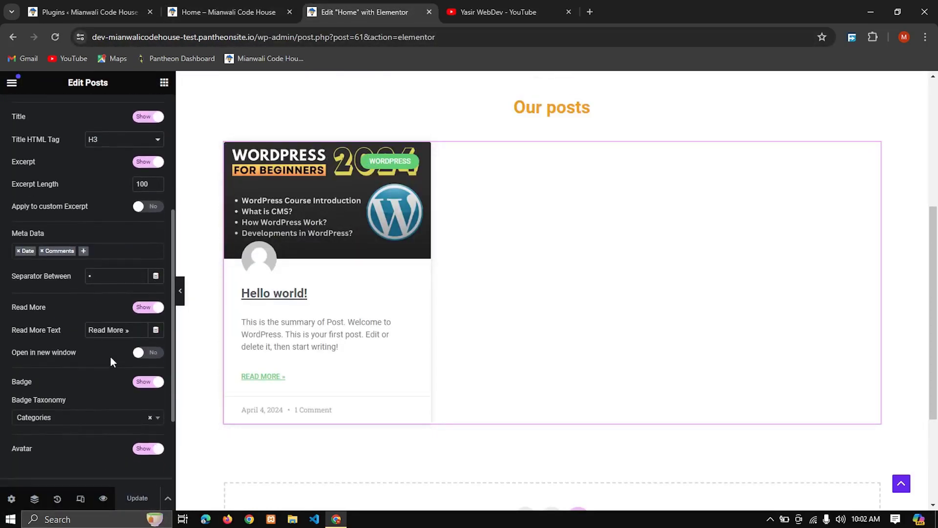
scroll(110, 357, "down", 3)
scroll(110, 356, "up", 7)
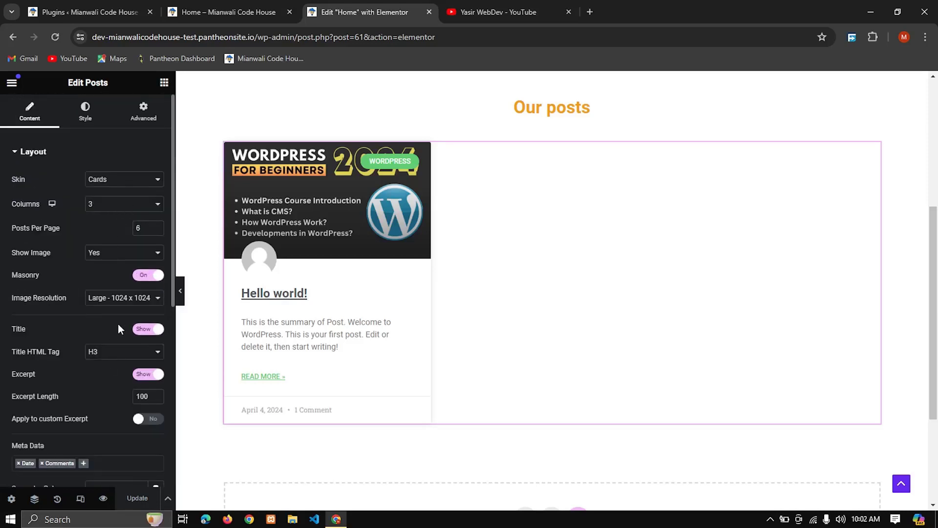
scroll(119, 323, "down", 3)
scroll(120, 415, "down", 1)
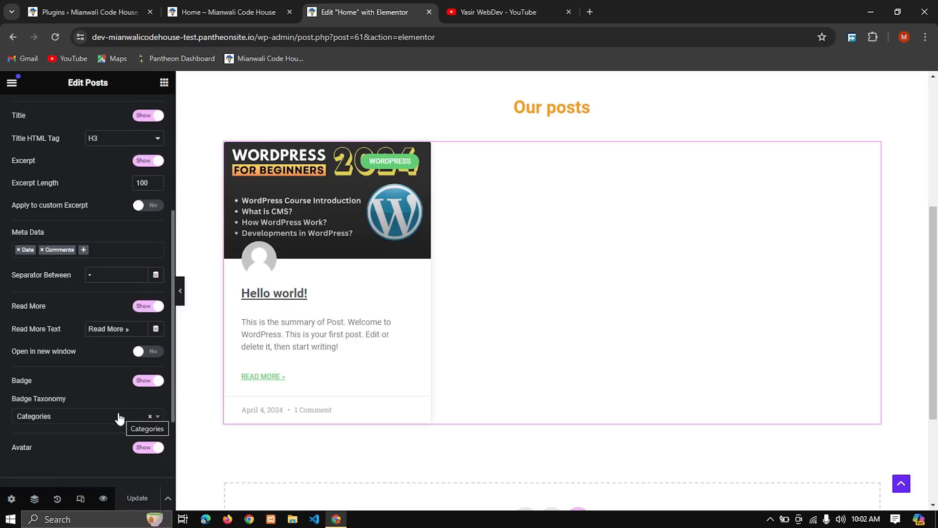
left_click(153, 384)
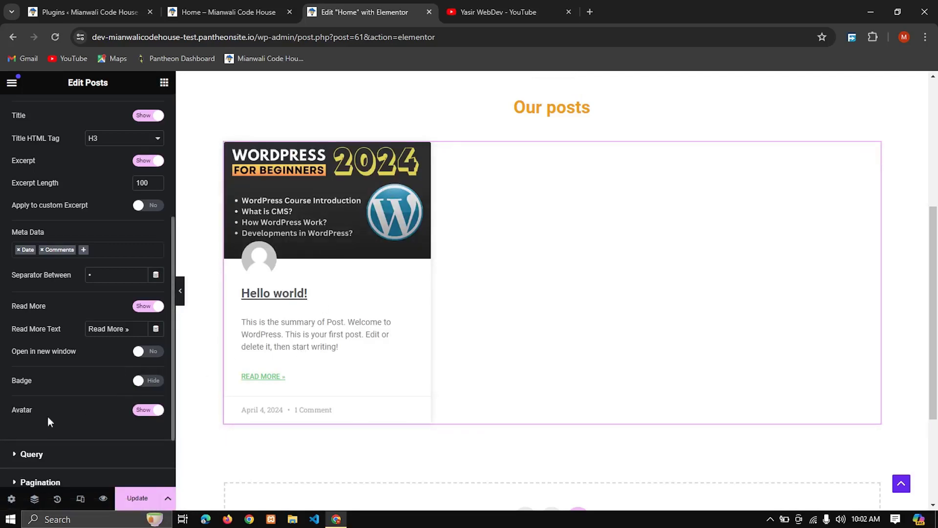
left_click(144, 413)
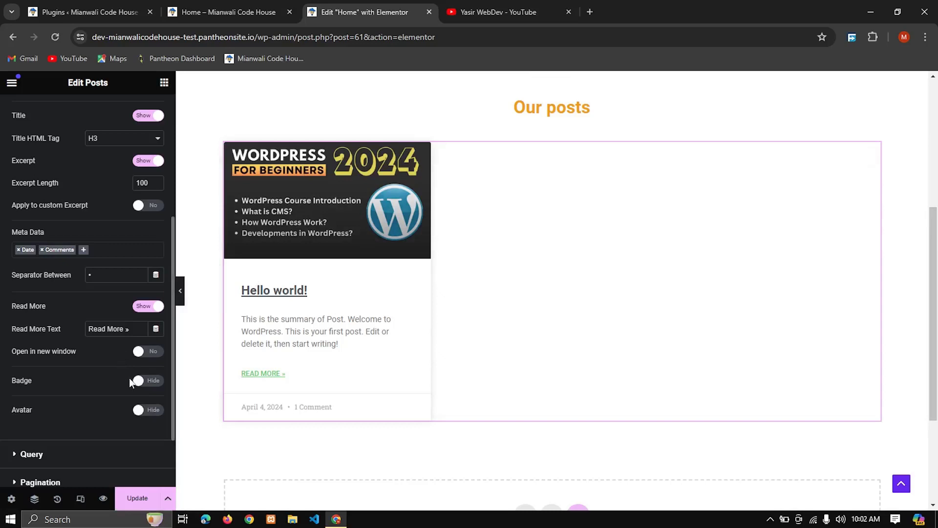
Compare the post card's badge and avatar on the live Home page with the card in the Elementor editor.
scroll(97, 382, "down", 1)
scroll(97, 387, "down", 1)
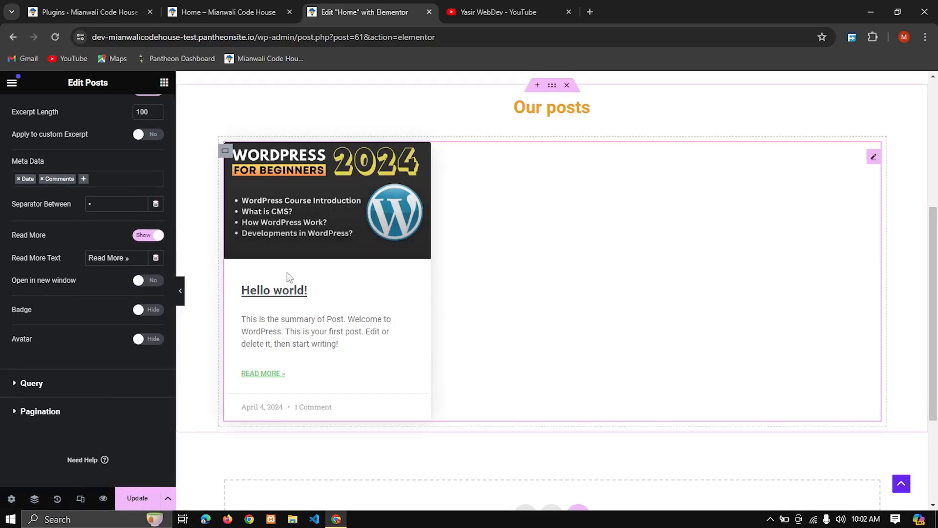
left_click(203, 12)
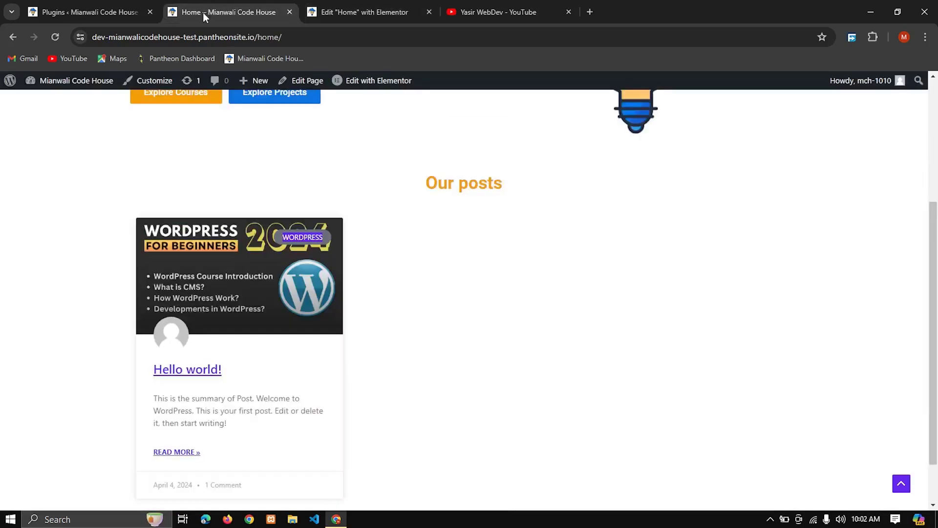
scroll(287, 333, "down", 1)
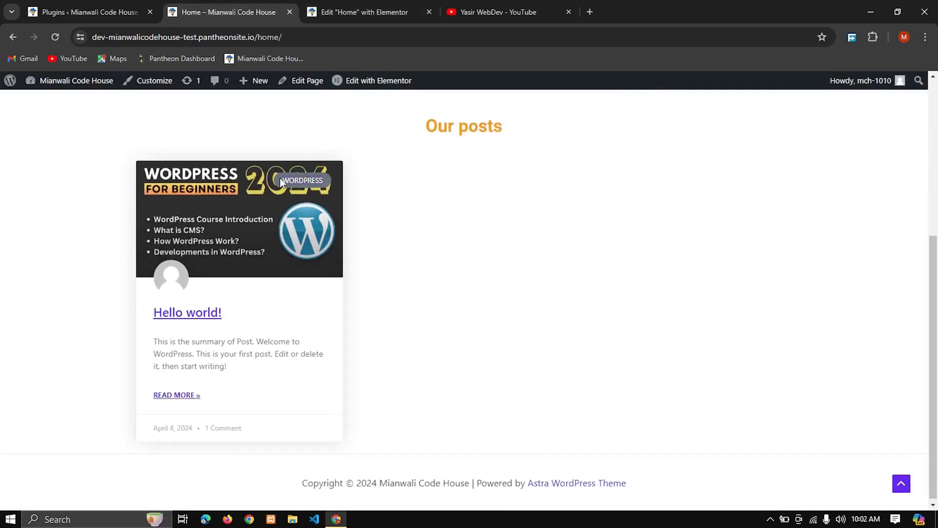
left_click_drag(284, 179, 319, 180)
left_click_drag(169, 281, 202, 253)
left_click(383, 7)
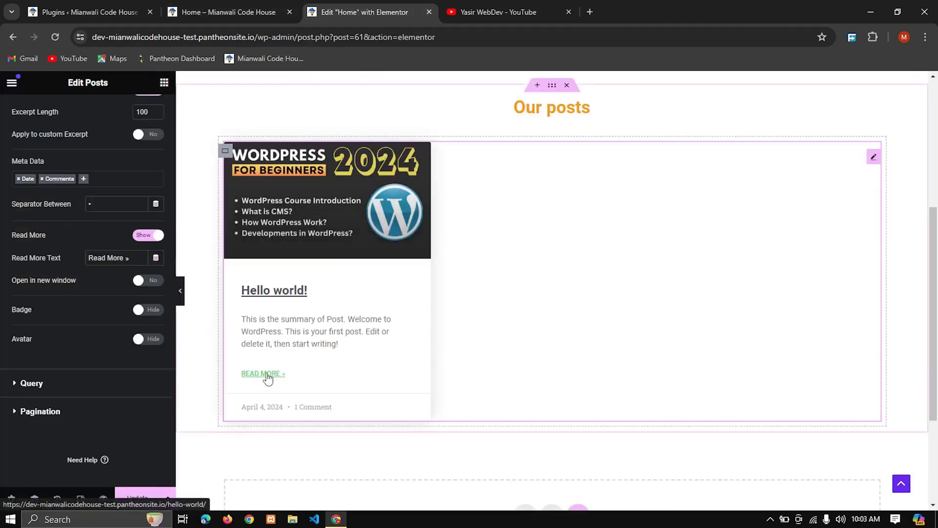
left_click(246, 11)
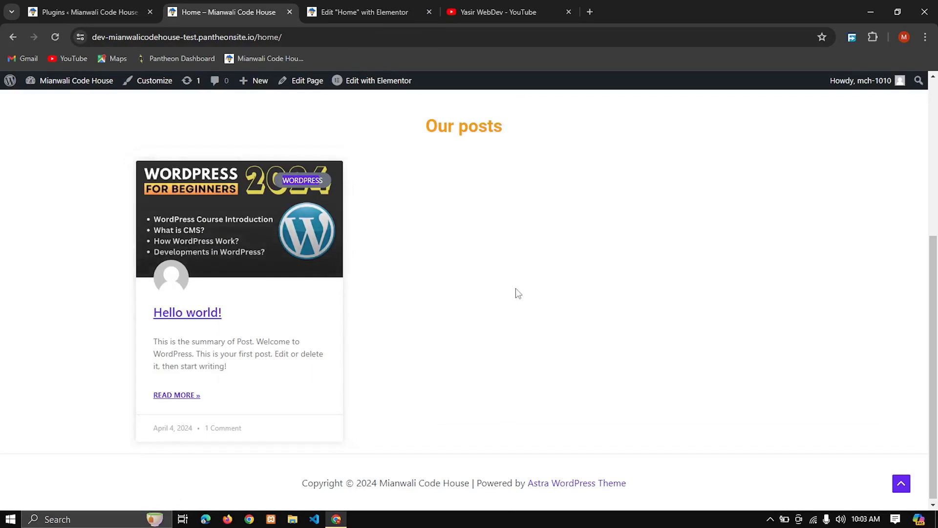
scroll(518, 292, "up", 3)
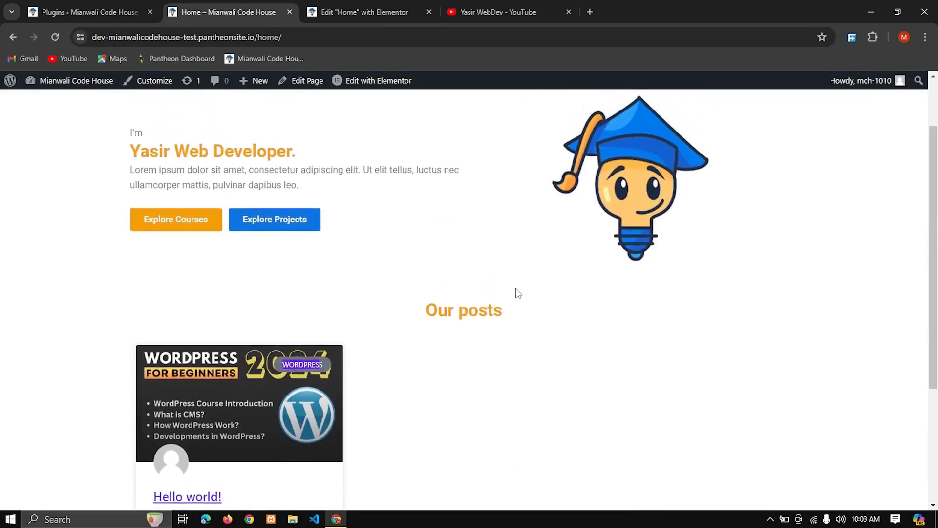
scroll(515, 289, "down", 3)
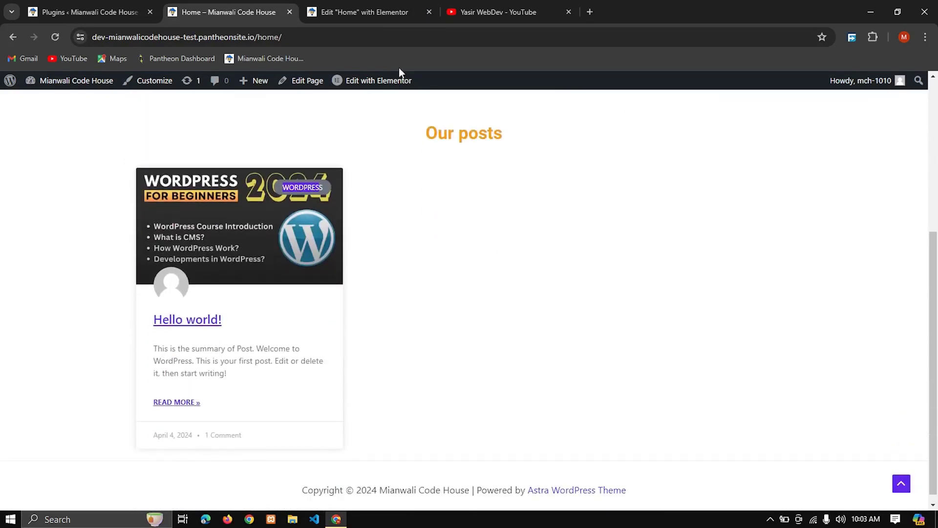
left_click(391, 10)
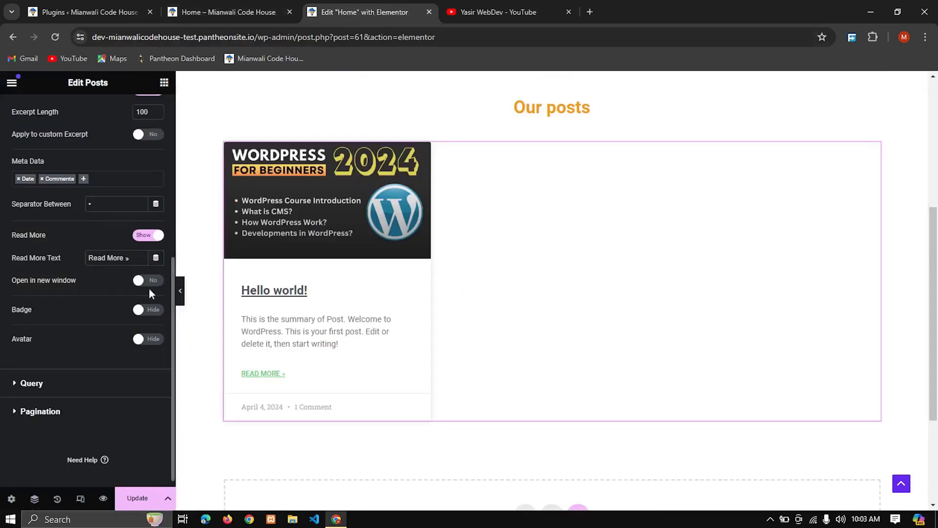
In the Posts widget's content style settings, set the post title color to the global primary color #0E75E7.
scroll(20, 289, "up", 5)
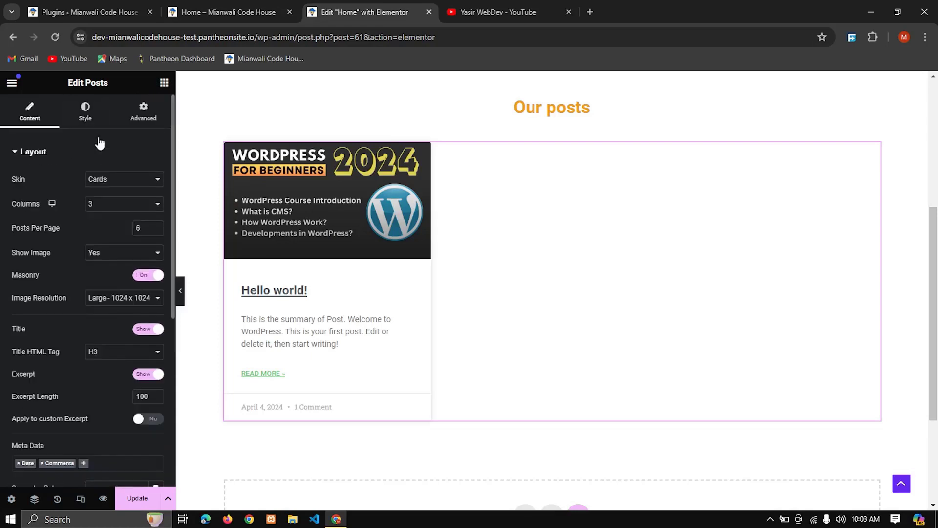
left_click(95, 121)
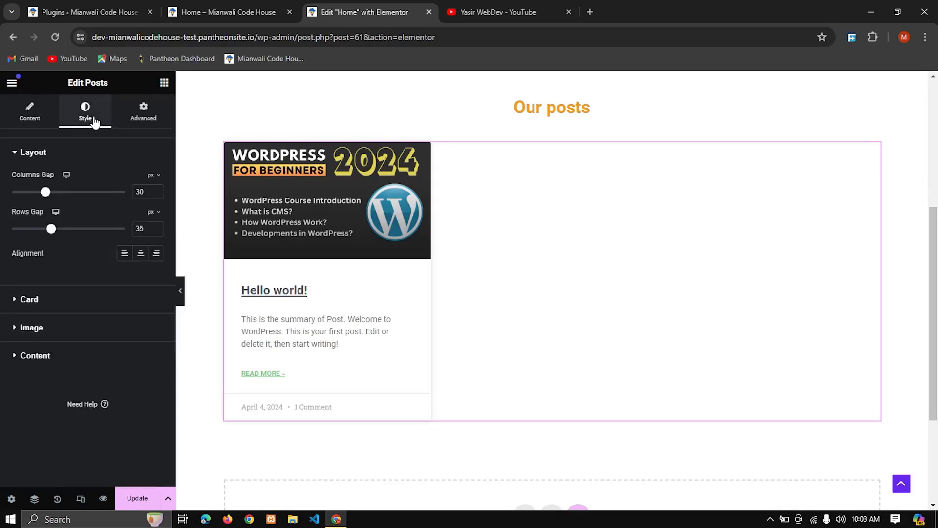
left_click(81, 357)
scroll(108, 317, "down", 3)
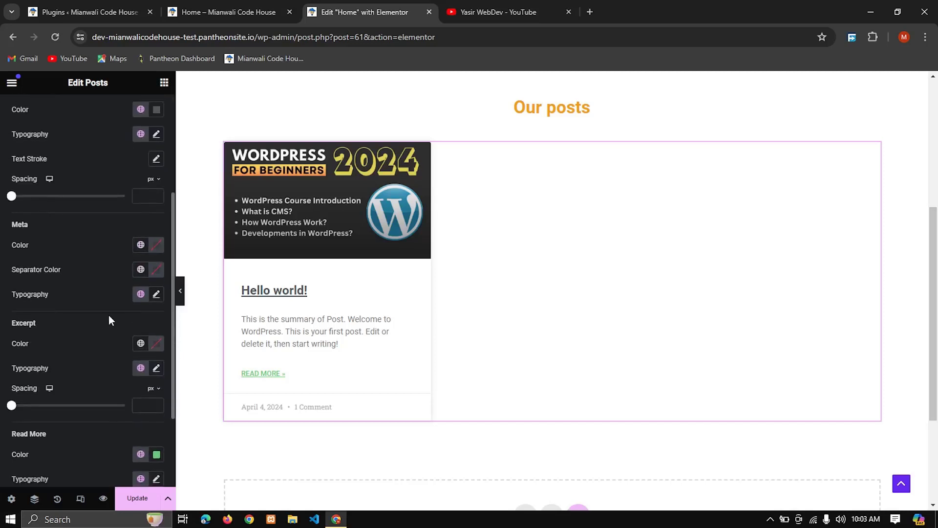
scroll(109, 315, "up", 3)
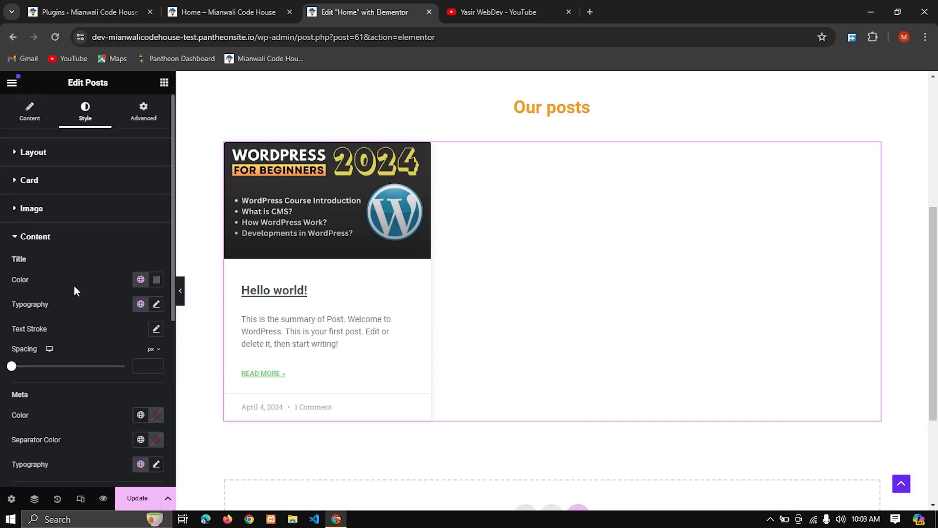
left_click(157, 283)
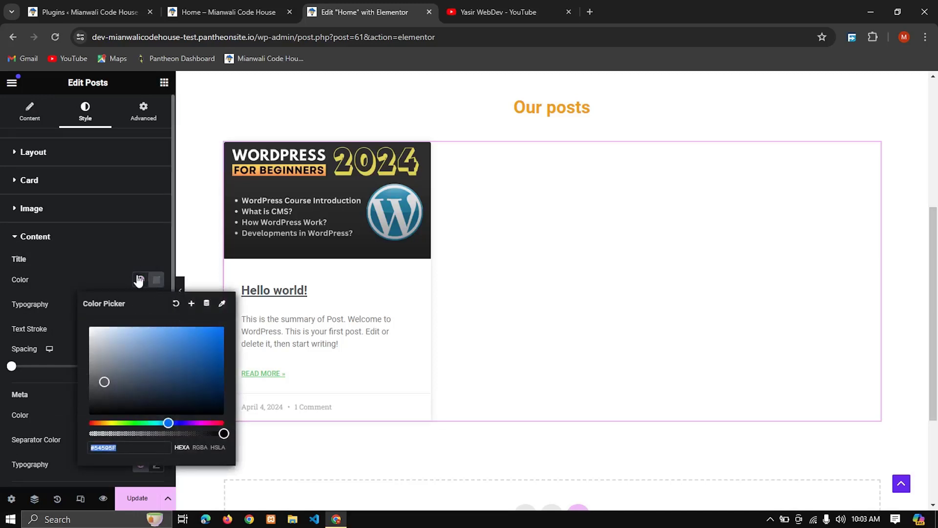
left_click(139, 280)
scroll(93, 421, "down", 2)
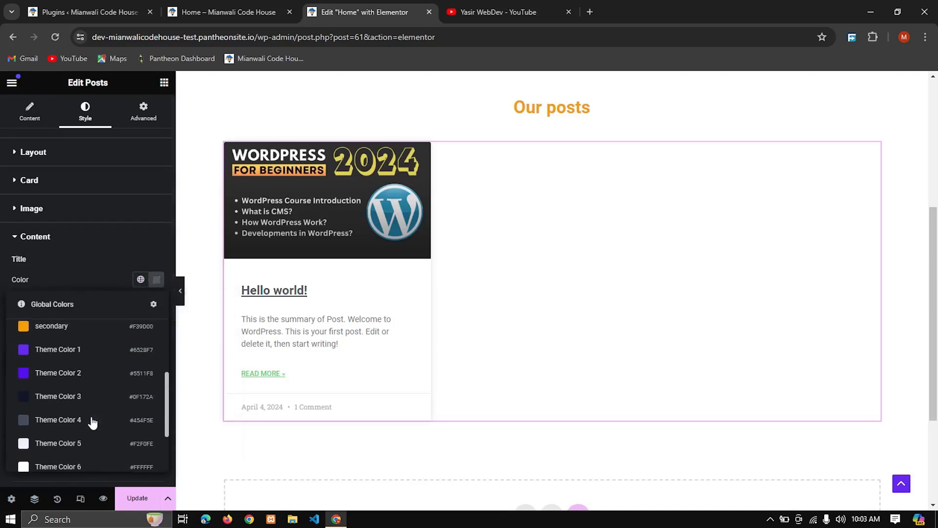
scroll(91, 420, "up", 2)
scroll(69, 430, "down", 5)
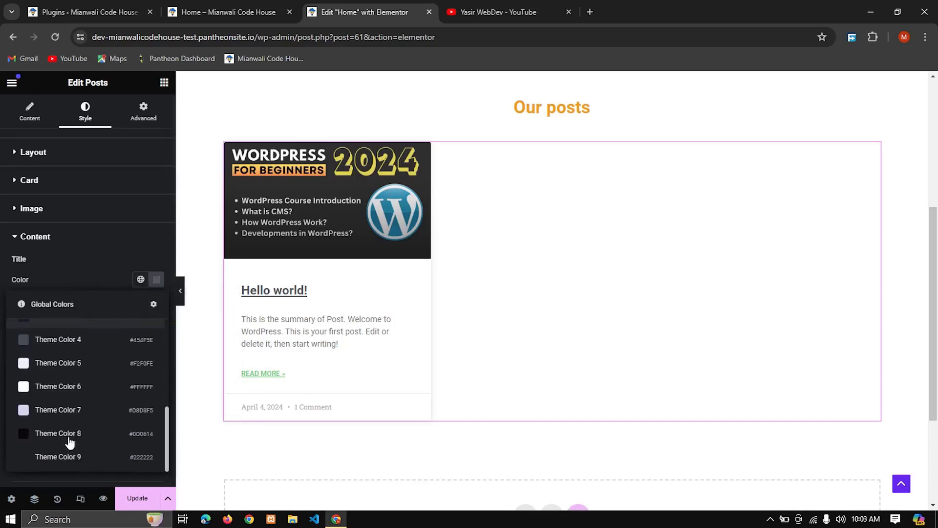
scroll(83, 437, "up", 5)
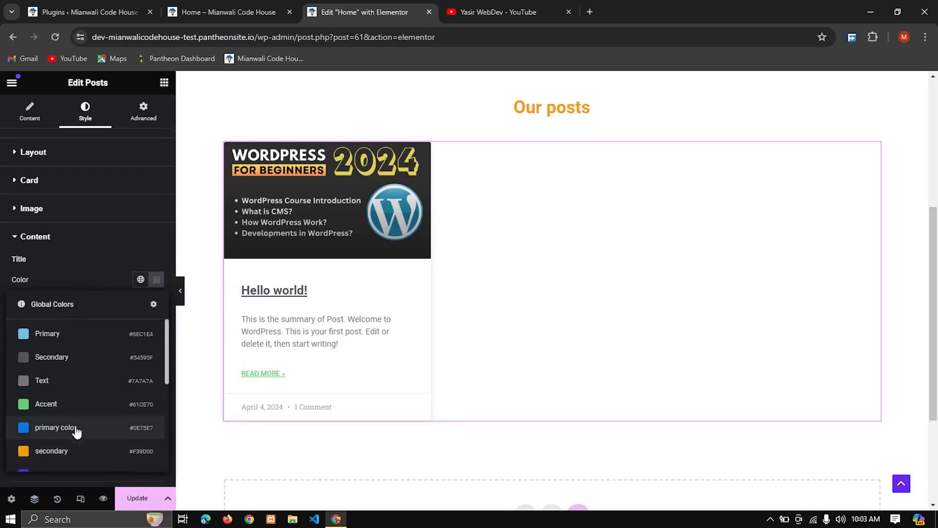
left_click(54, 427)
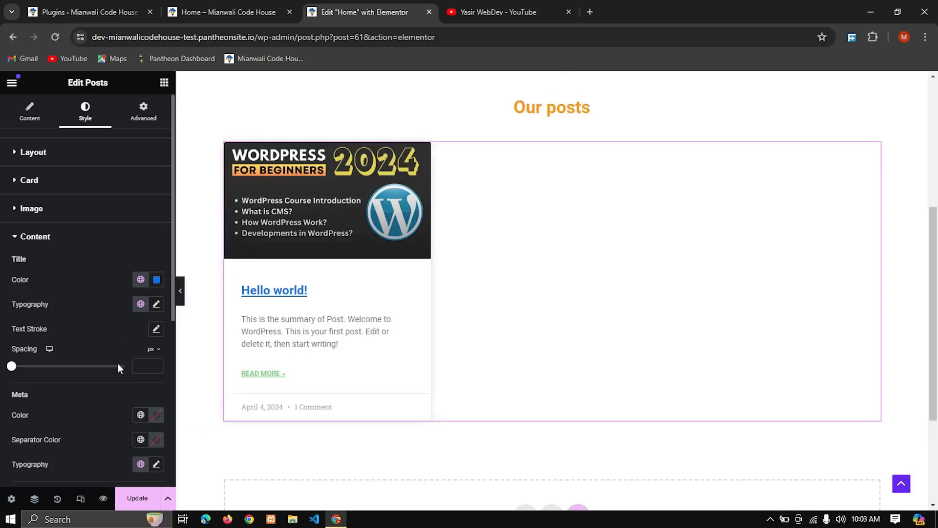
Set the Posts widget's Read More color to the orange global secondary color.
scroll(118, 368, "down", 3)
scroll(118, 367, "down", 2)
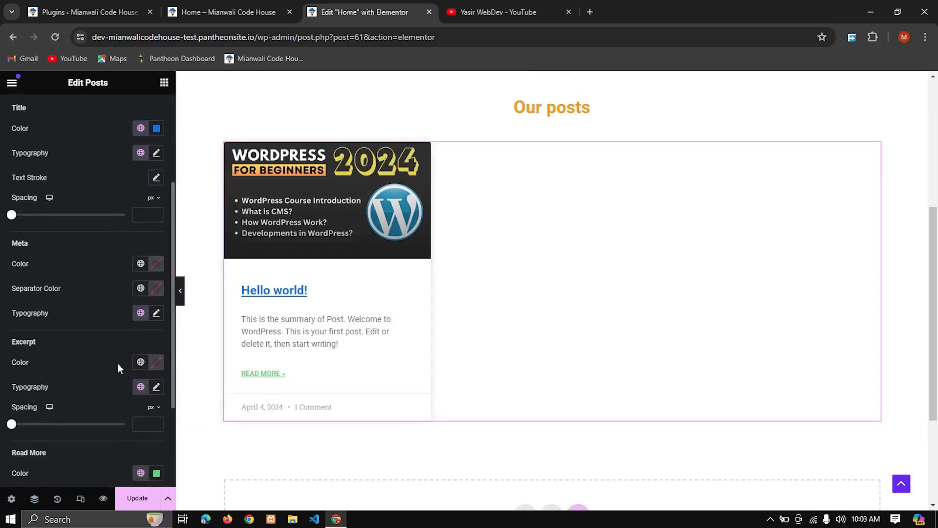
scroll(118, 368, "down", 2)
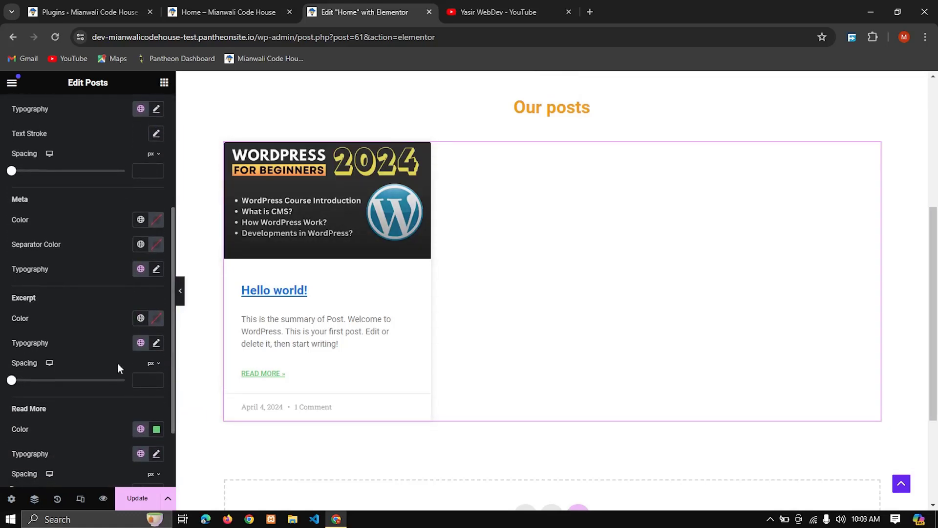
scroll(118, 368, "down", 1)
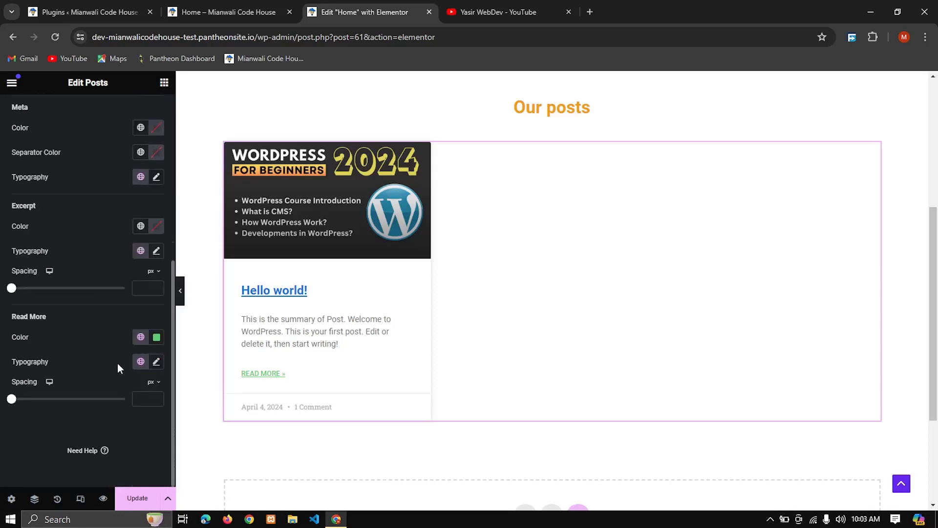
left_click(155, 339)
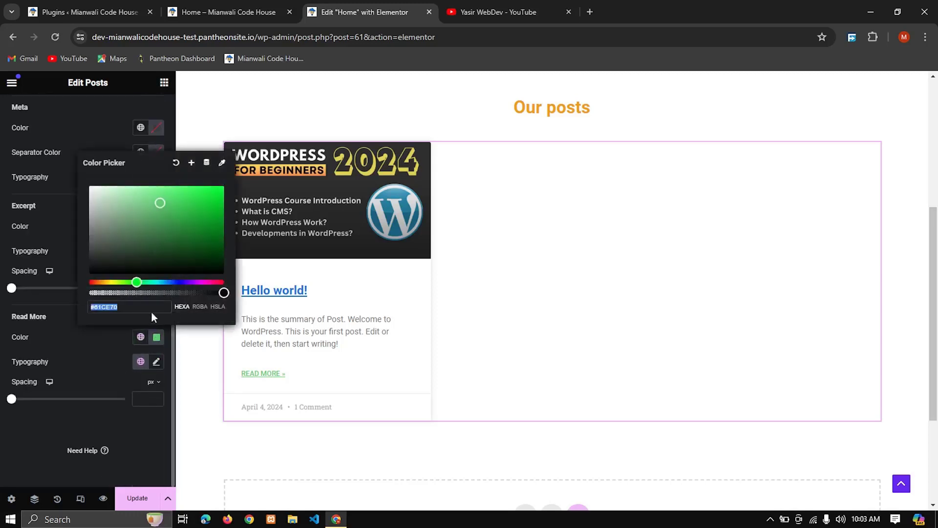
left_click(140, 340)
left_click(107, 315)
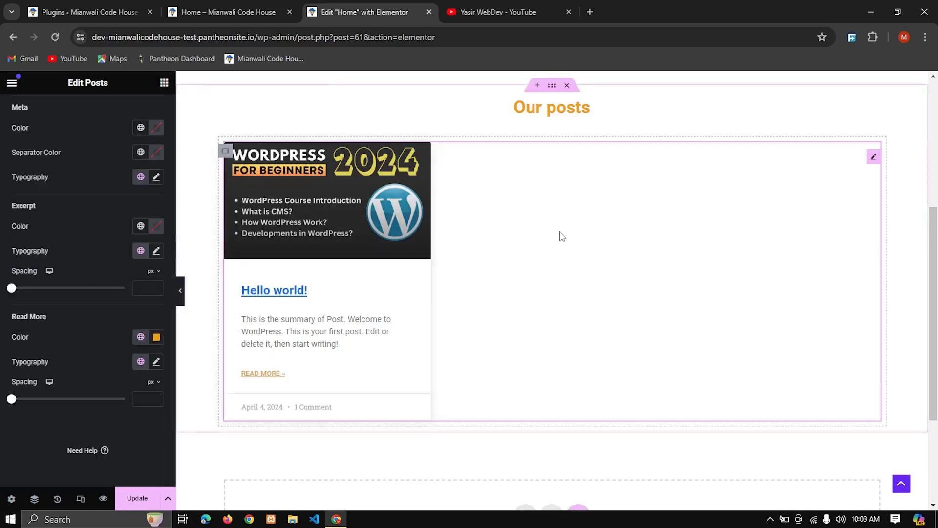
Save the Elementor page changes and reload the live Home page to check the post card's new colors.
left_click(142, 491)
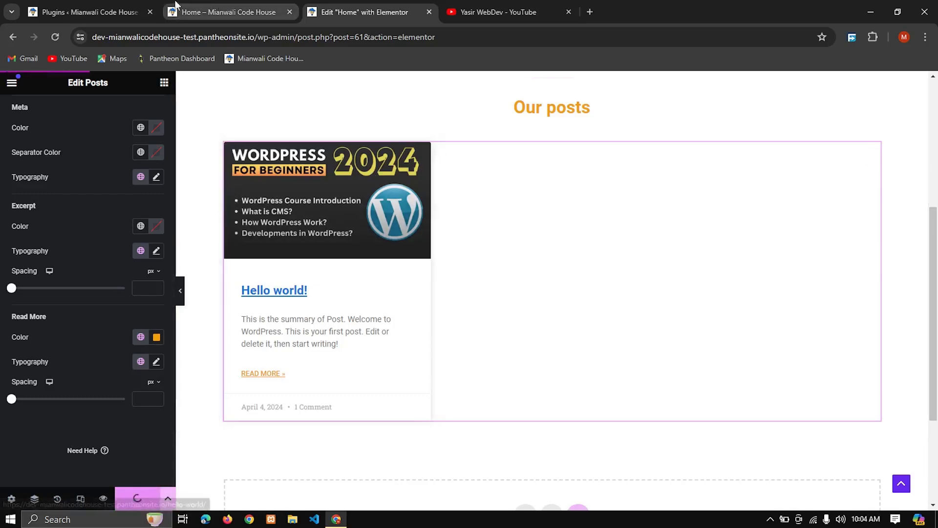
left_click(196, 11)
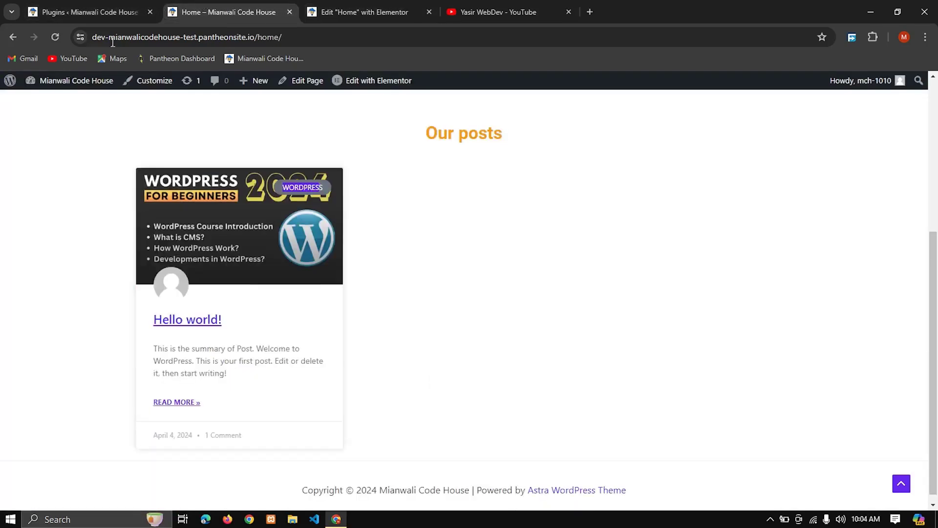
left_click(54, 38)
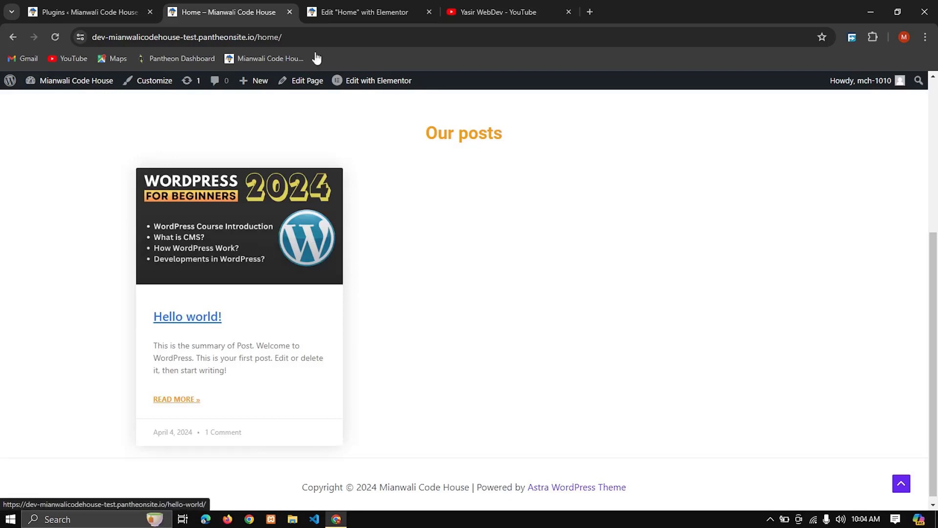
Return to the Elementor editor and enable Mouse Effects for the Posts widget, with a direct 3D Tilt at speed 1.
left_click(385, 10)
scroll(126, 182, "up", 1)
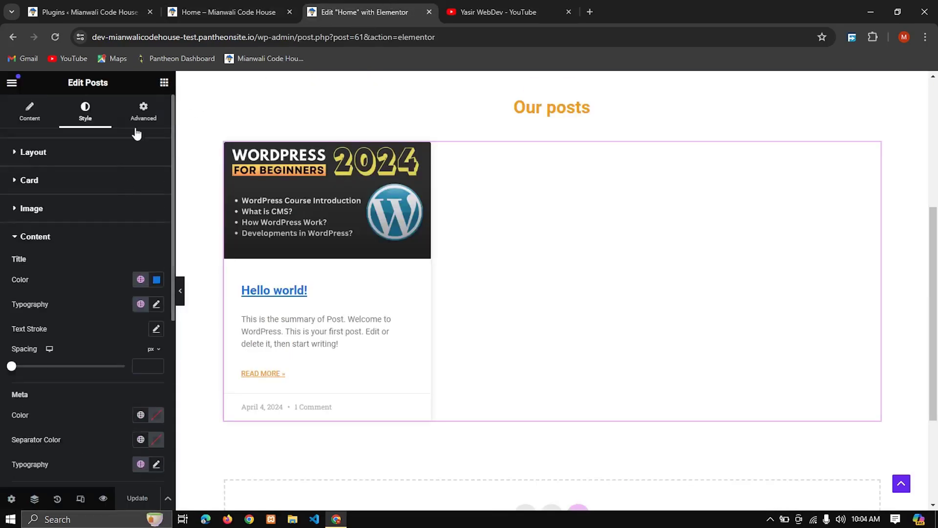
left_click(142, 113)
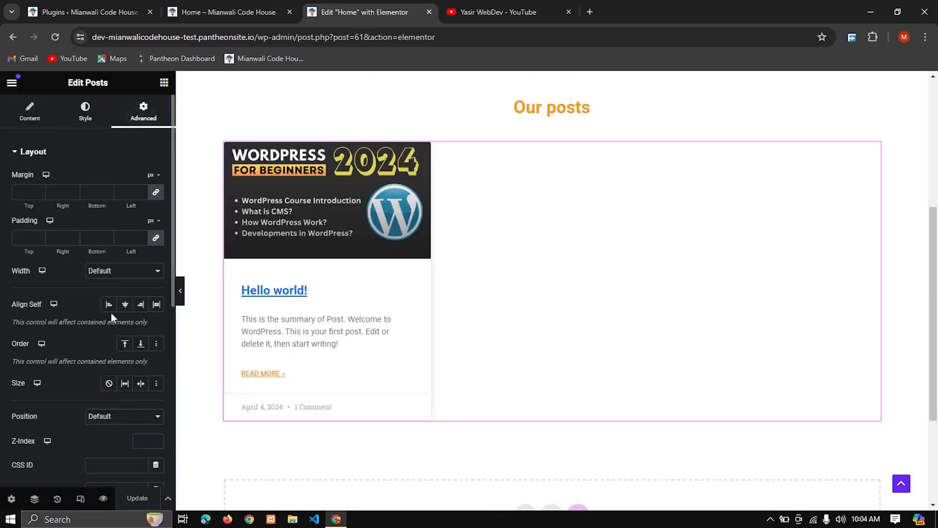
scroll(111, 315, "down", 3)
scroll(112, 317, "down", 3)
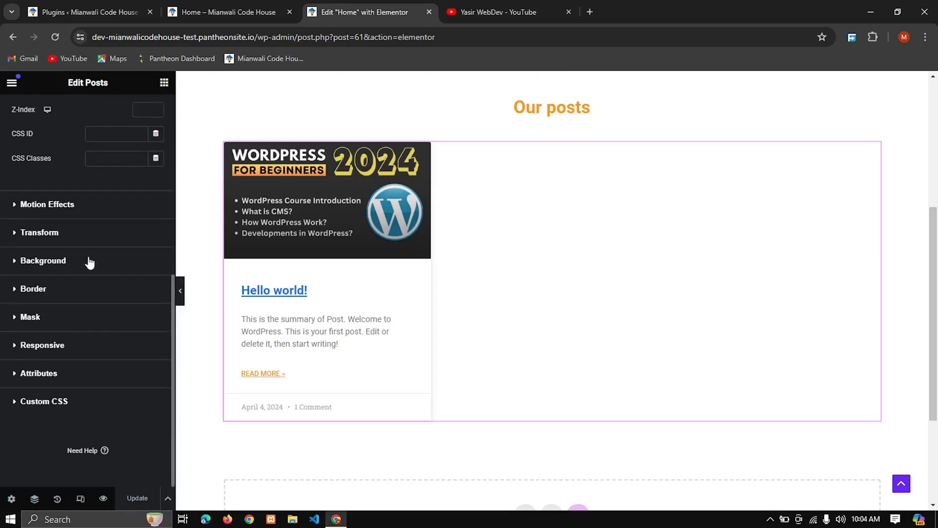
left_click(21, 205)
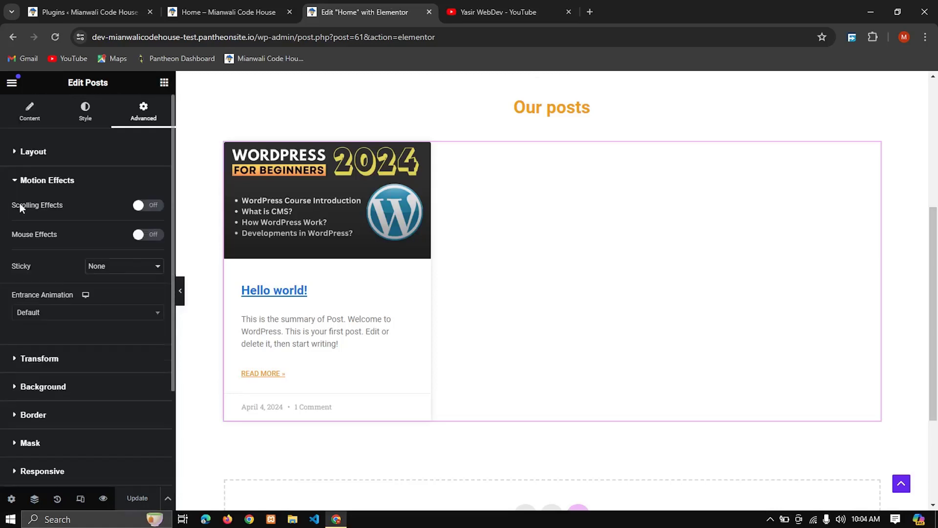
left_click(142, 235)
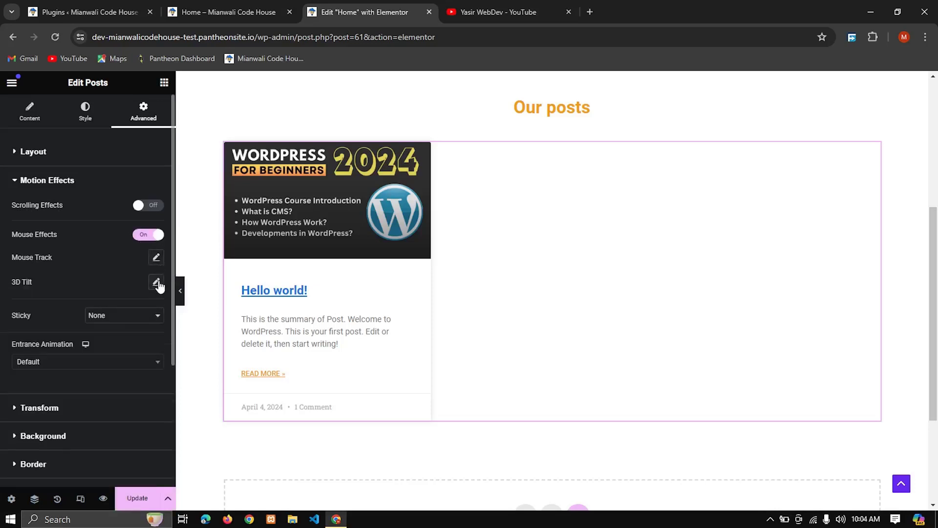
left_click(156, 283)
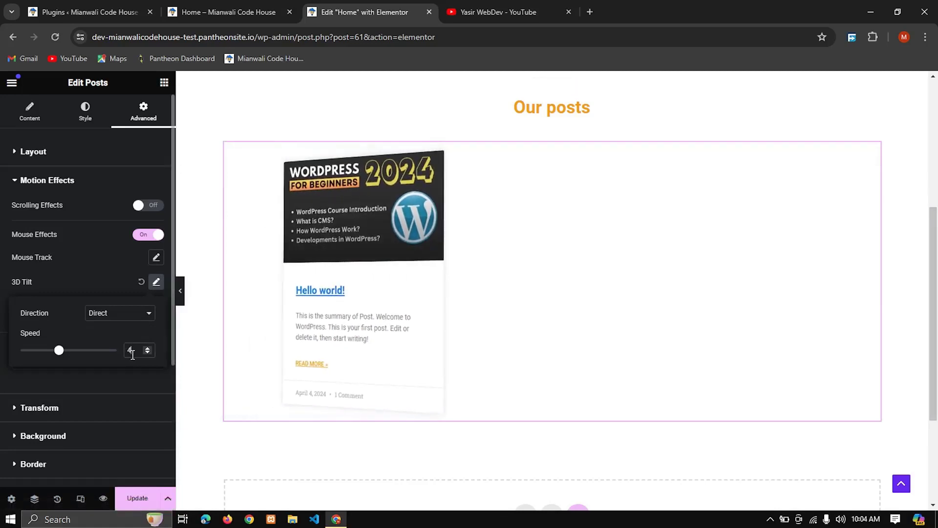
key("BackSpace")
type("1")
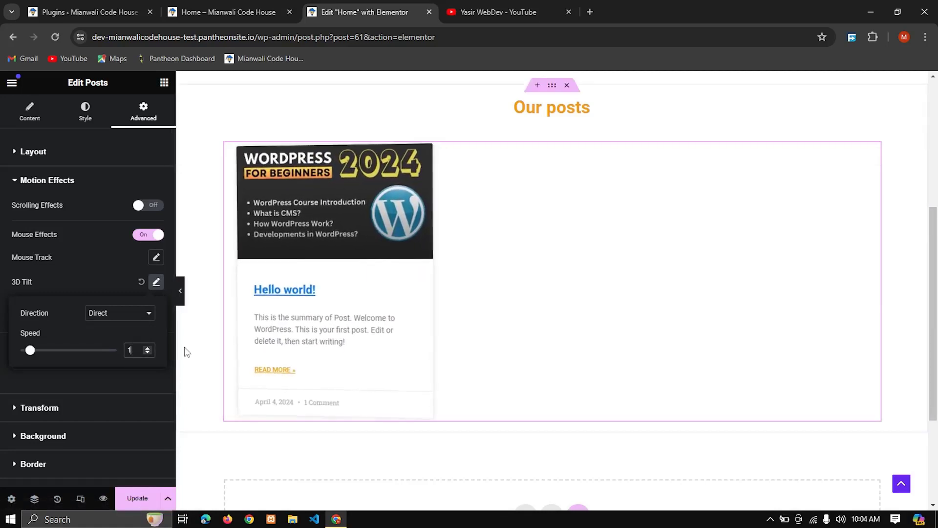
Save the page and reload the live Home page to try out the post card's 3D tilt effect.
left_click(137, 498)
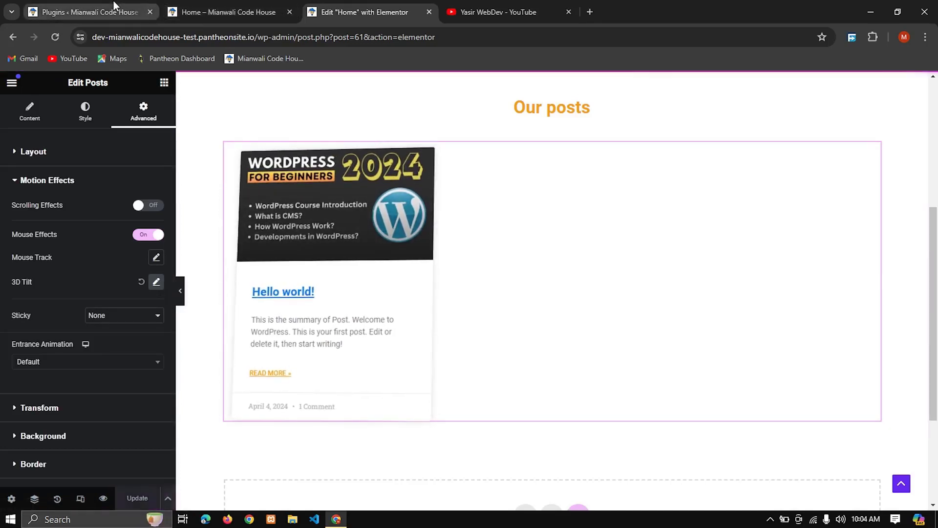
left_click(113, 2)
left_click(259, 5)
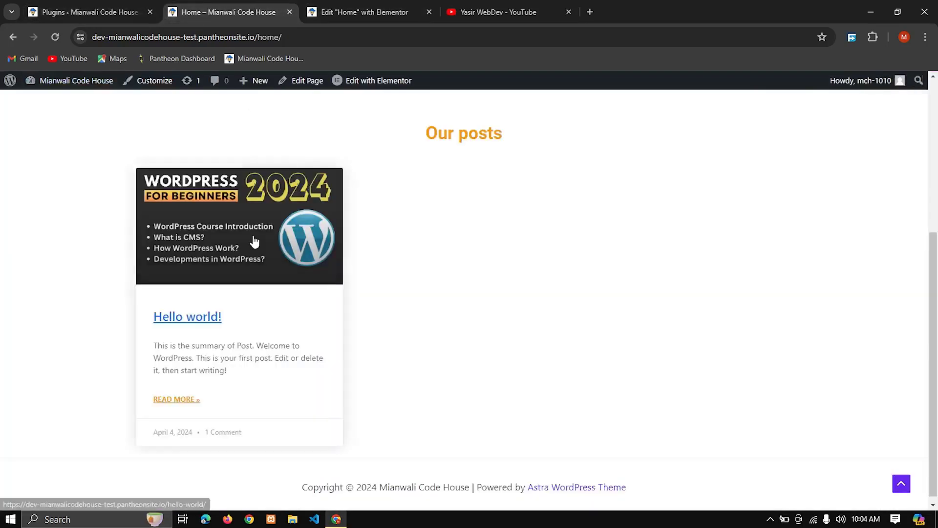
left_click(55, 37)
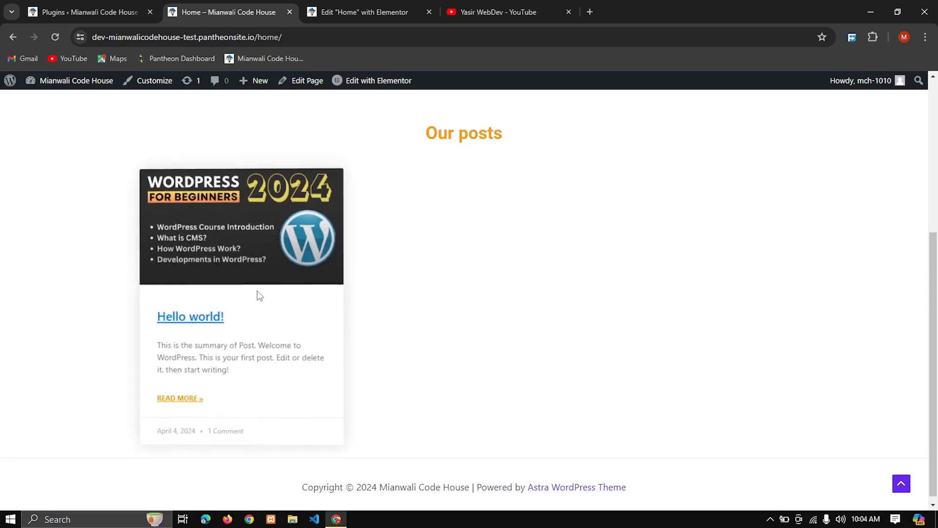
Return to the Elementor editor and set the Posts widget's hover transform scale to 1.1, keeping proportions.
key("ctrl+Tab")
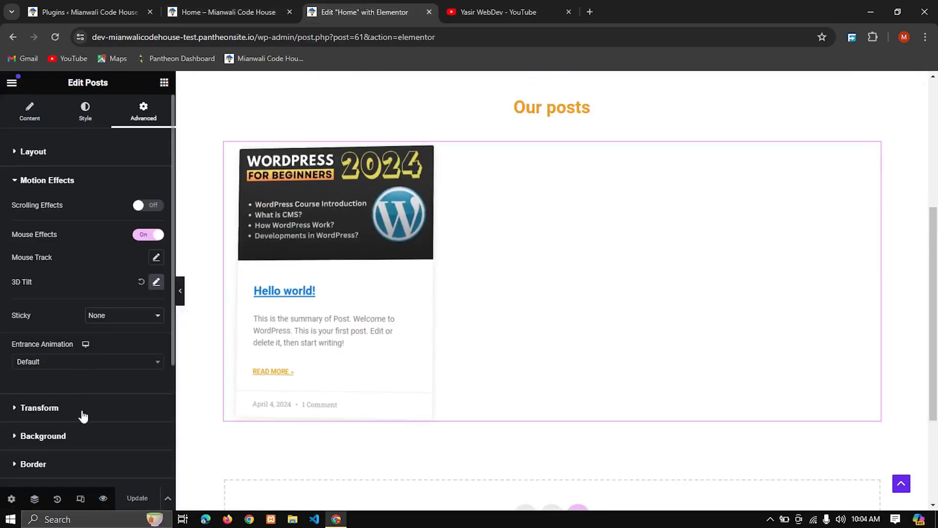
scroll(83, 410, "down", 4)
left_click(77, 244)
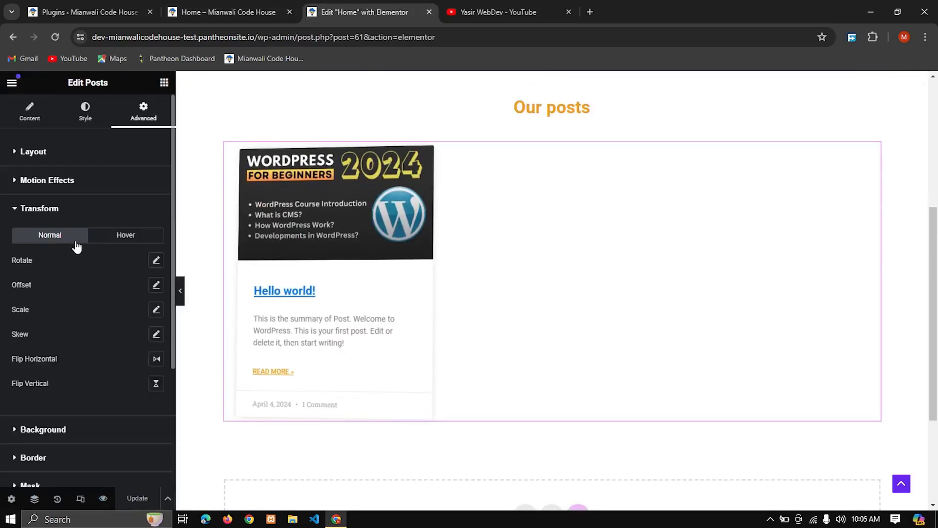
left_click(128, 246)
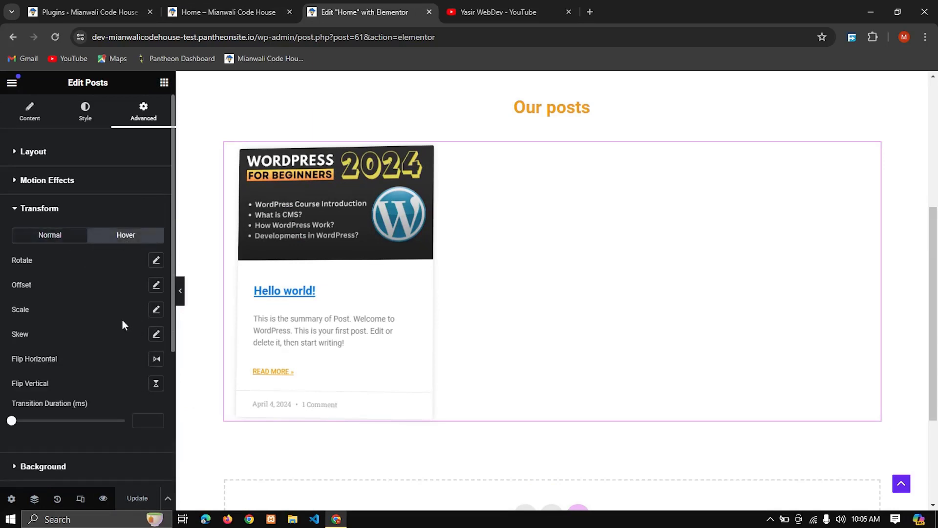
left_click(157, 310)
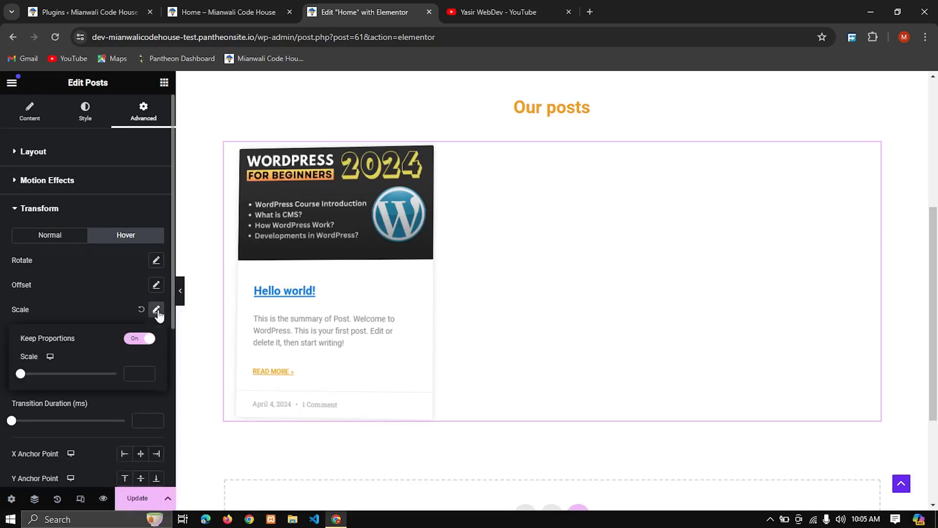
left_click(134, 373)
type("1.1")
left_click(55, 236)
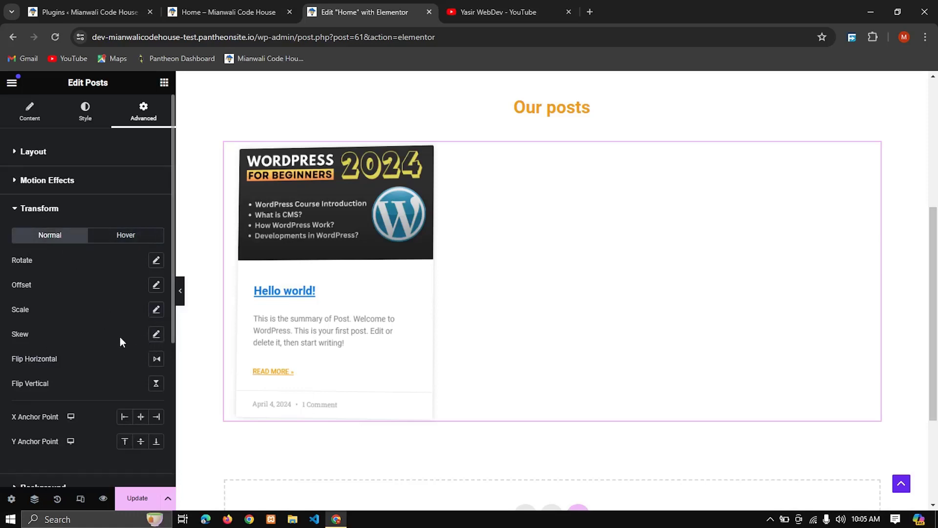
Set the Posts widget's normal-state transform scale to 0.9, keeping proportions.
left_click(157, 310)
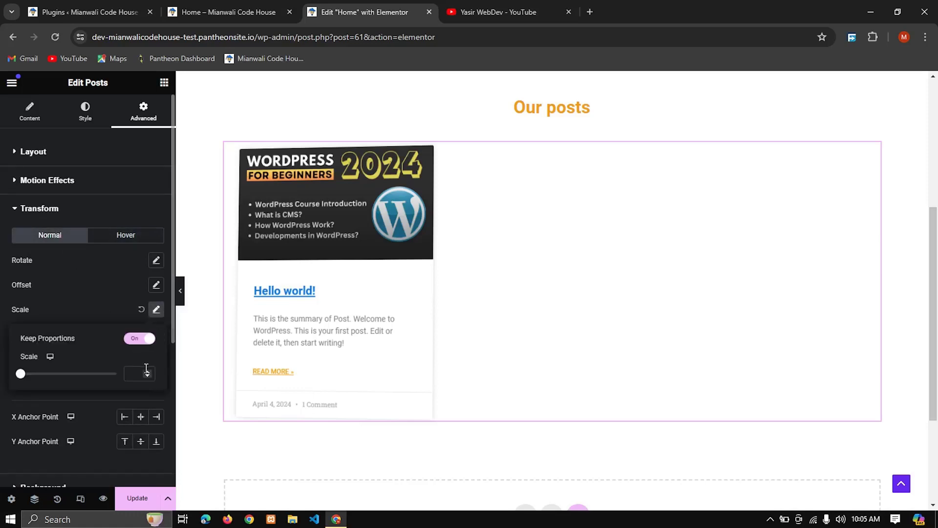
type("0.1")
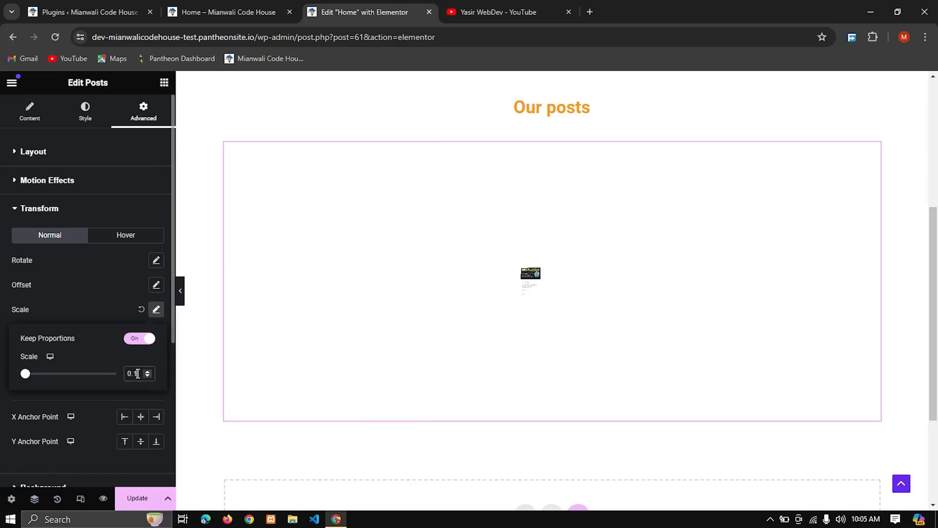
key("BackSpace")
type("9")
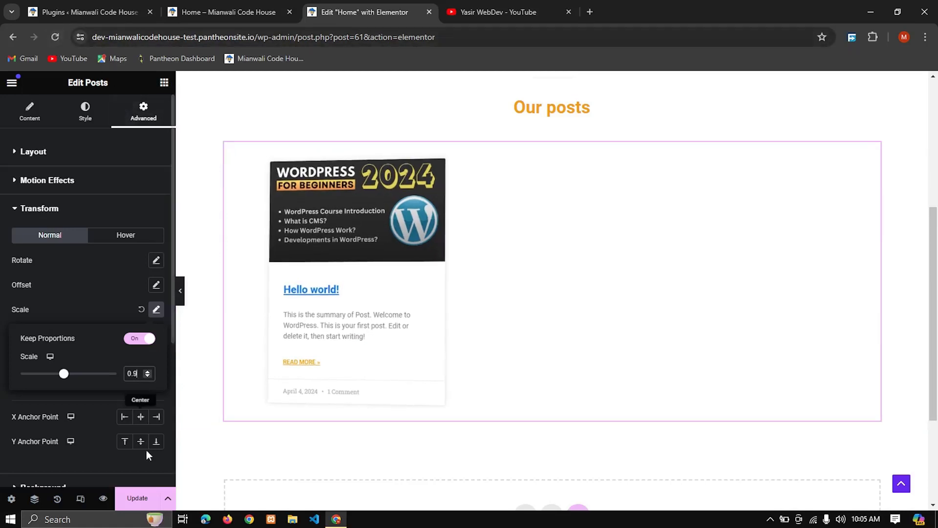
Save the page and reload the live Home page to test how the post card scales on hover.
left_click(133, 498)
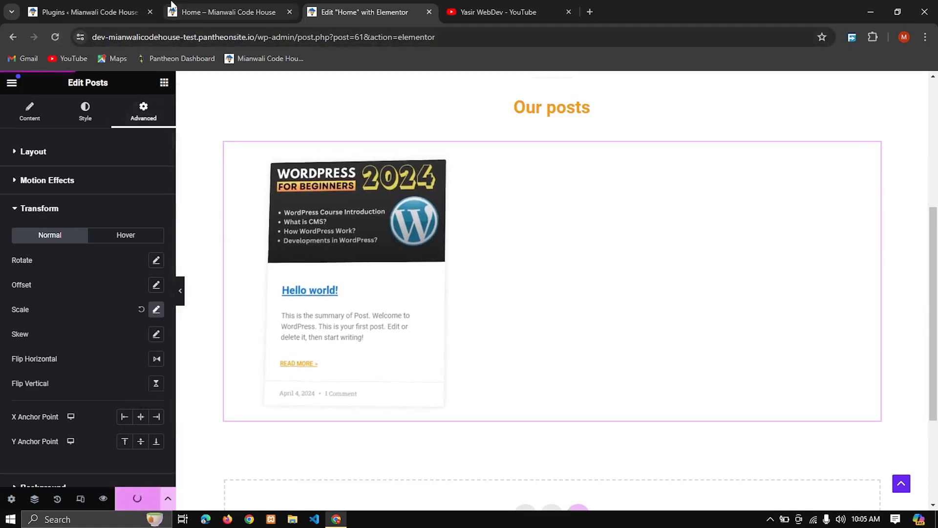
left_click(172, 6)
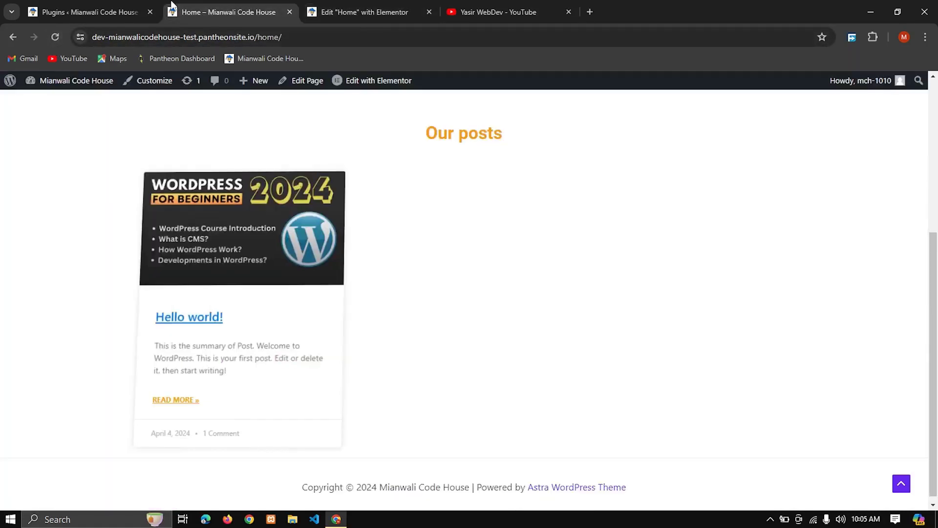
left_click(60, 40)
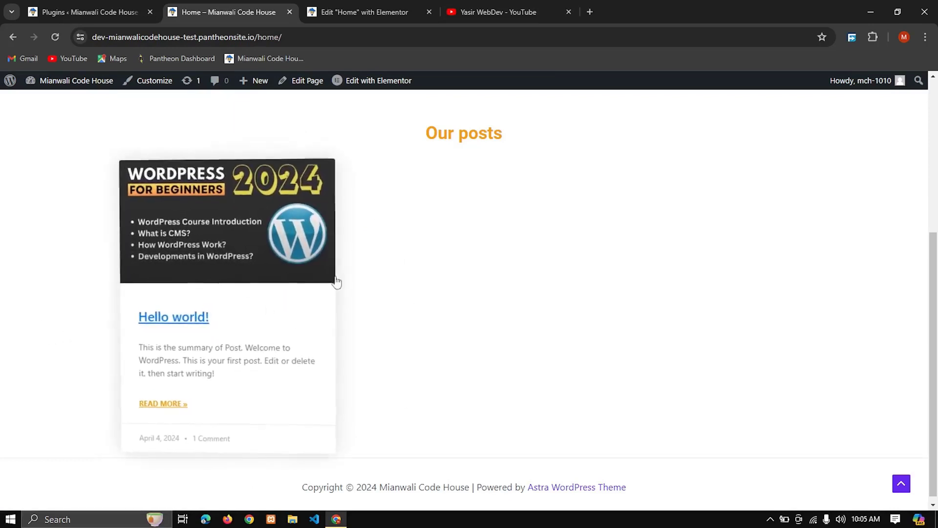
Return to the Elementor editor, set the Posts widget's normal transform scale to 0.8 and turn off its Mouse Effects.
left_click(383, 4)
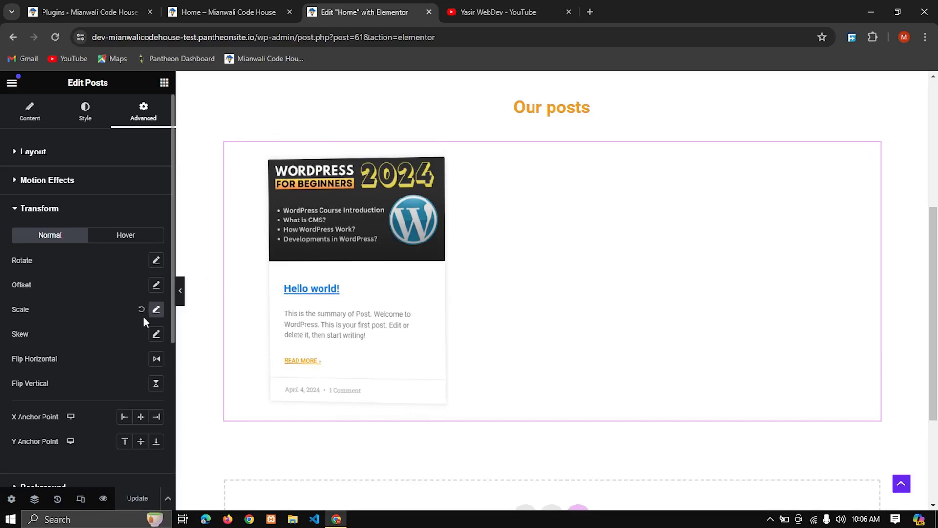
left_click(156, 311)
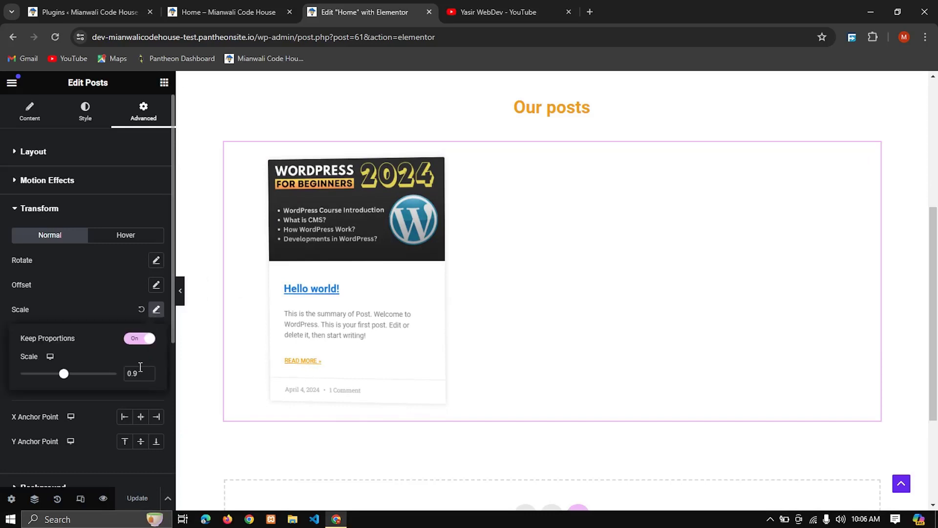
key("BackSpace")
type("8")
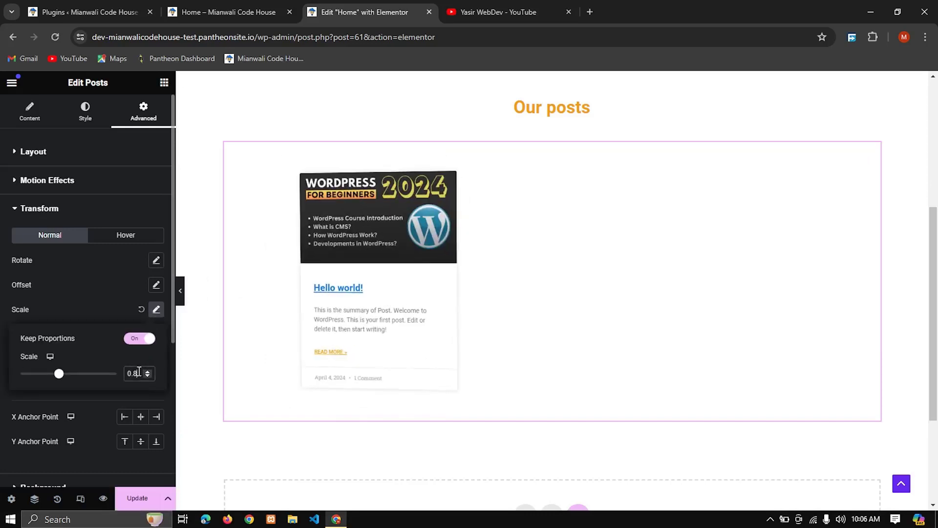
left_click(92, 182)
left_click(141, 236)
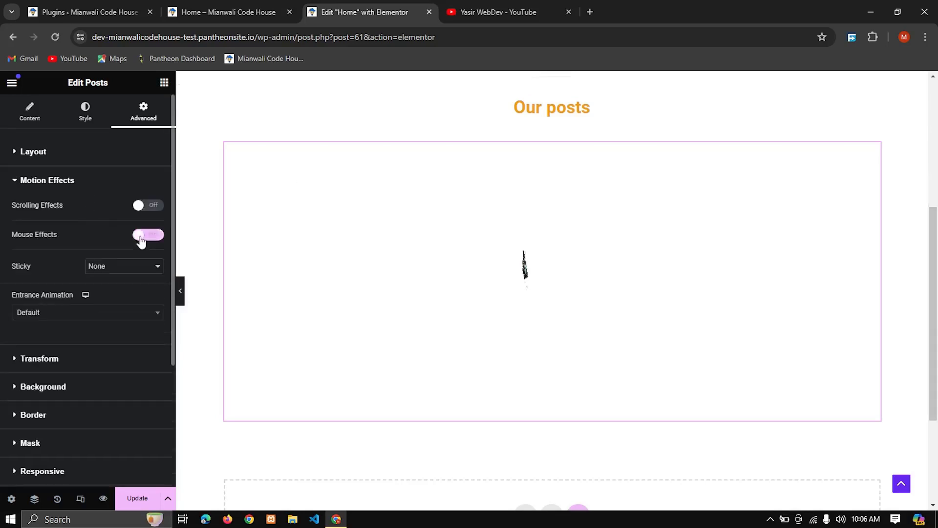
Save the page, then reload the live Home page and review its post card hover scaling and overall layout.
left_click(133, 498)
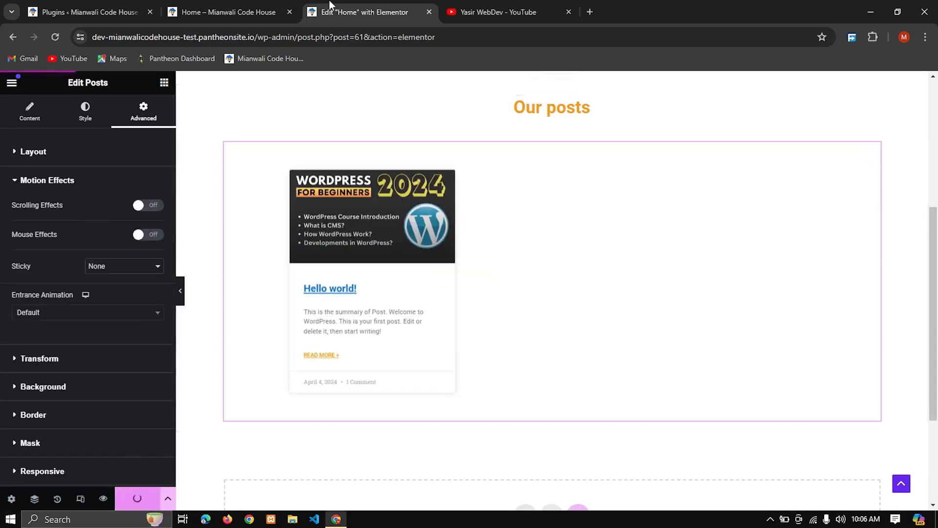
left_click(241, 3)
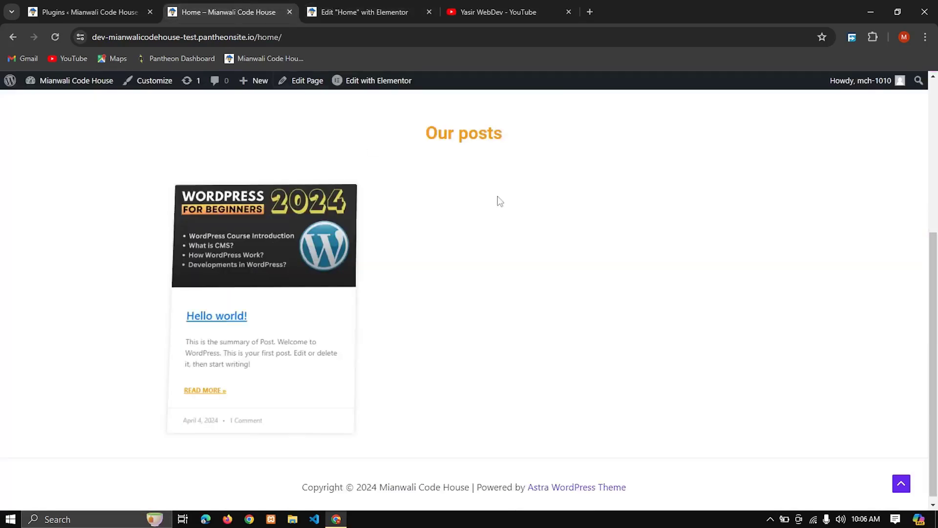
left_click(56, 41)
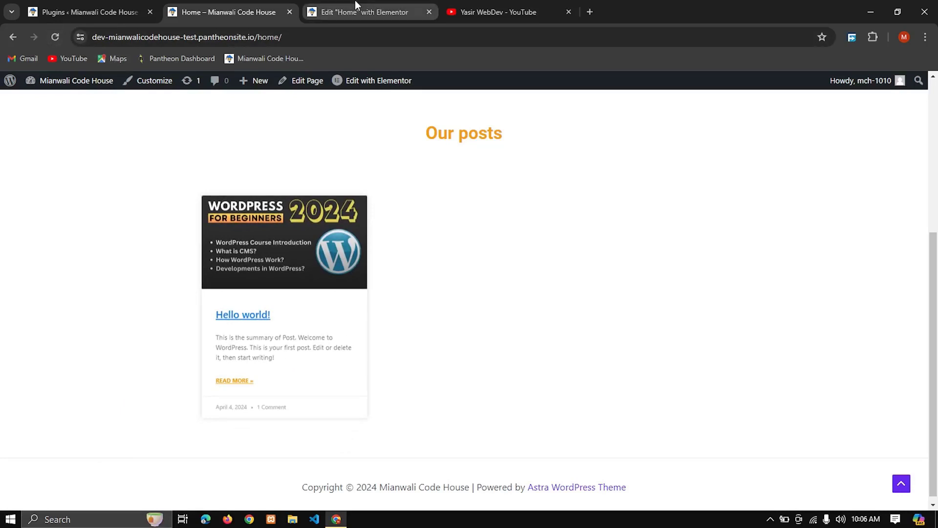
scroll(561, 268, "up", 5)
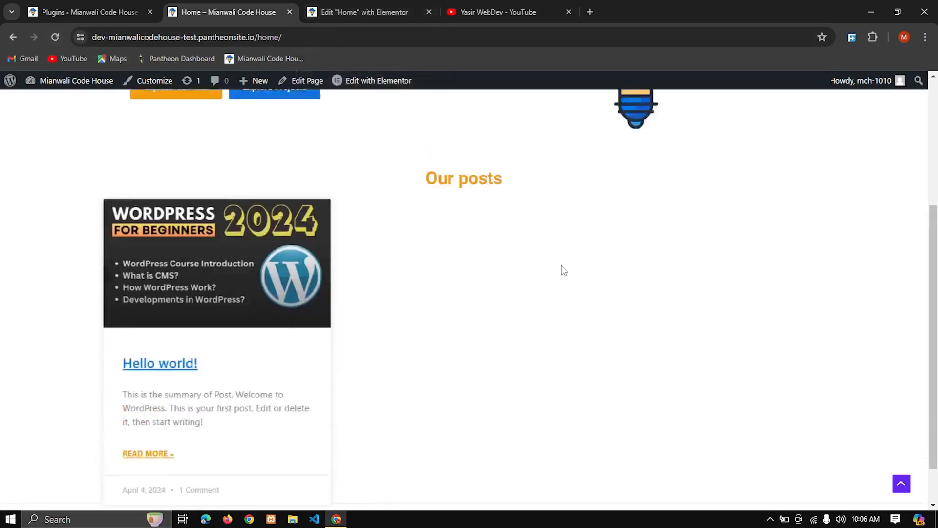
scroll(562, 269, "down", 2)
scroll(562, 270, "down", 3)
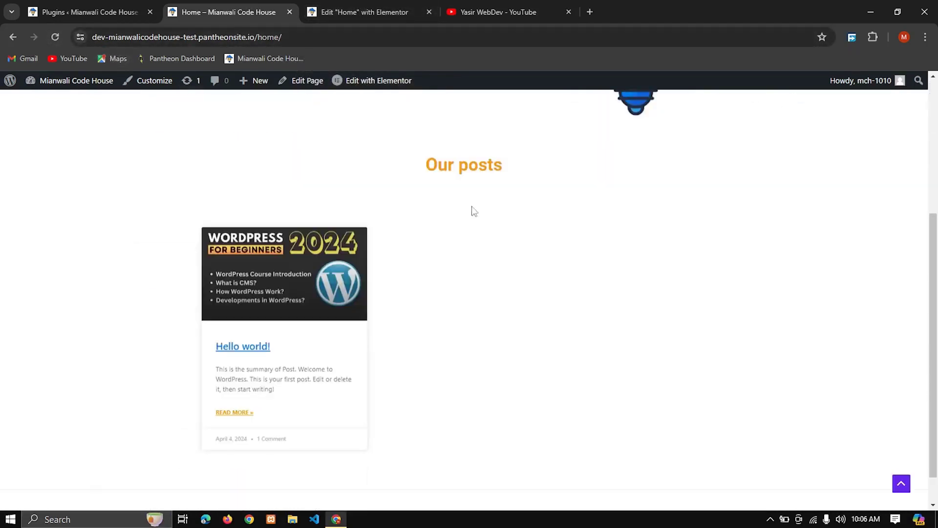
scroll(471, 210, "up", 5)
scroll(594, 320, "down", 2)
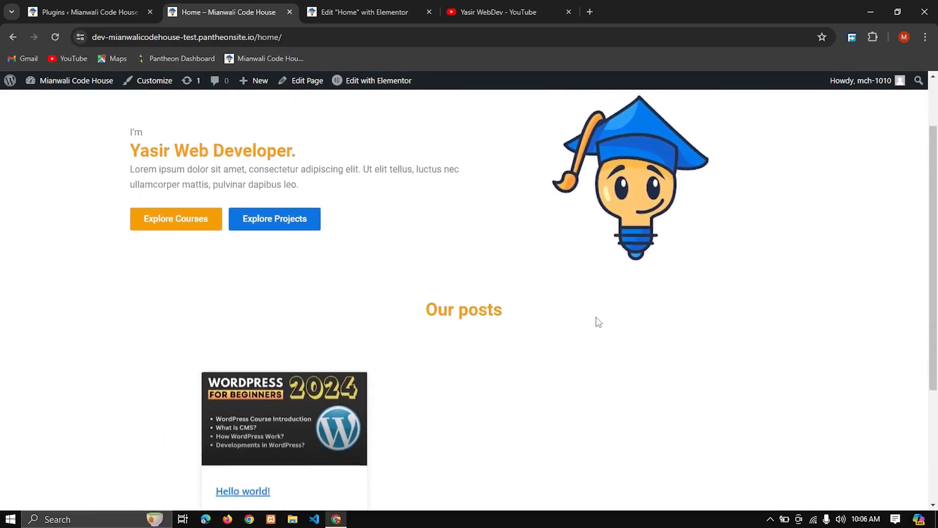
scroll(597, 321, "up", 2)
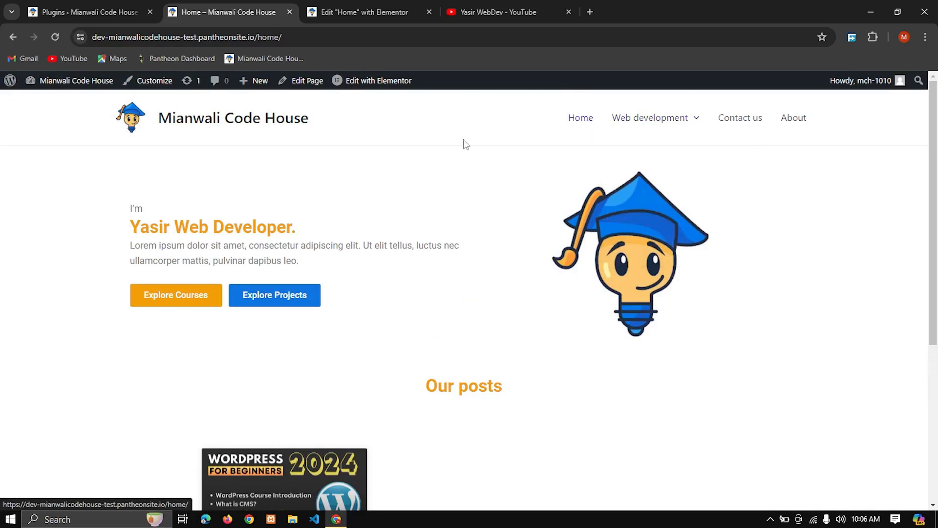
In the WordPress Reading settings, make the homepage display a static page, select Home as the homepage, and save the changes.
left_click(128, 10)
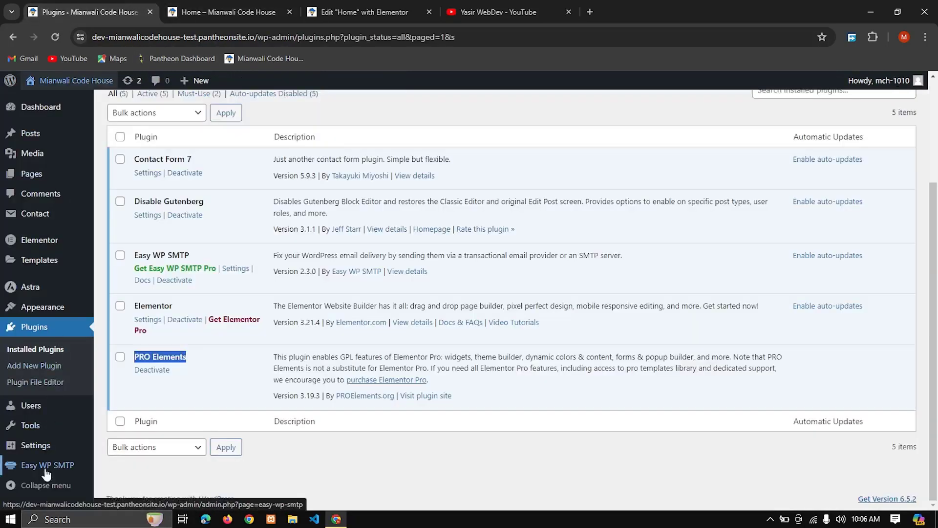
left_click(39, 446)
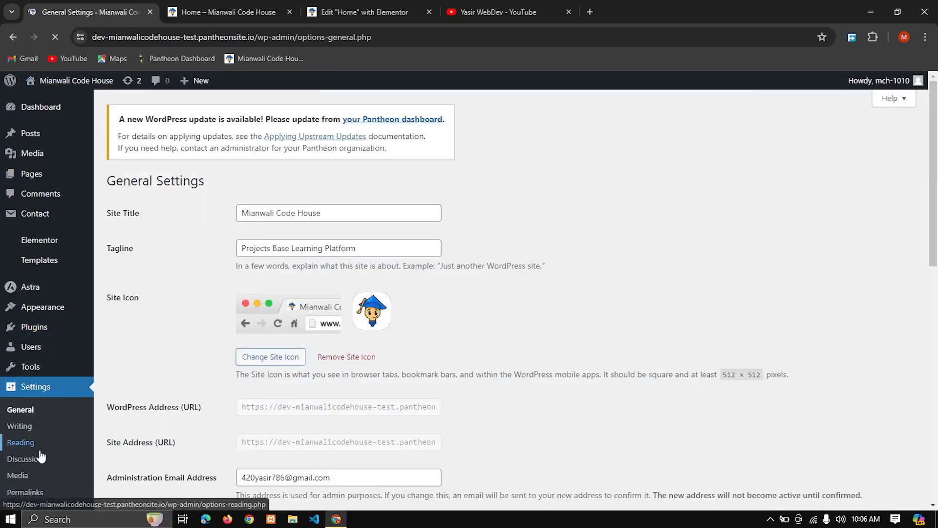
left_click(39, 451)
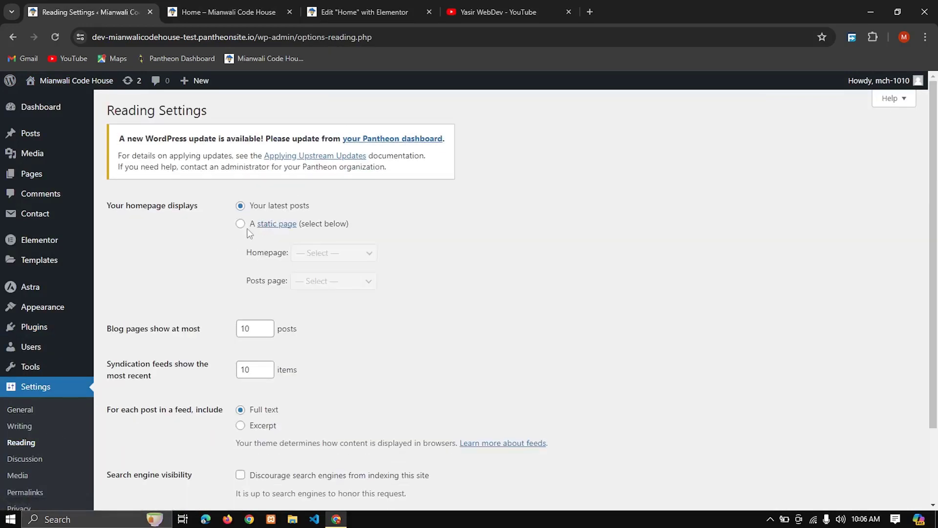
left_click(241, 225)
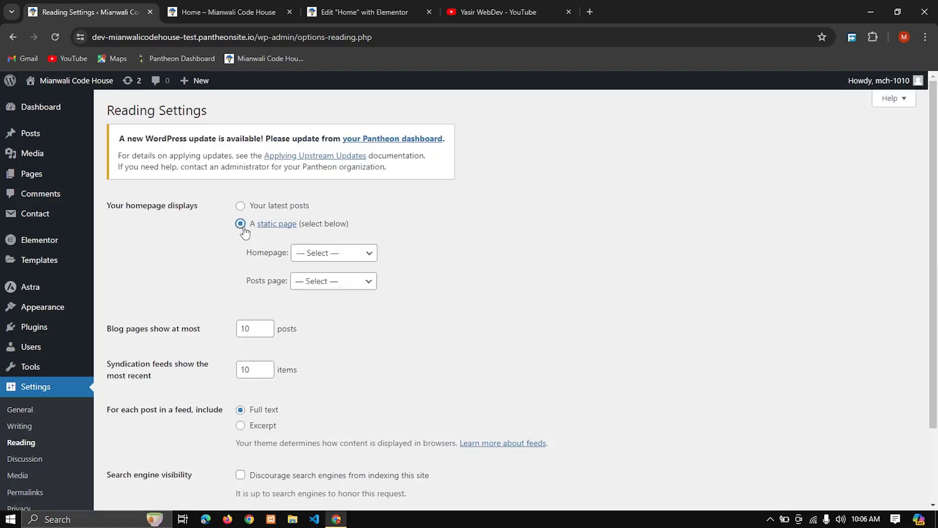
left_click(306, 254)
left_click(321, 318)
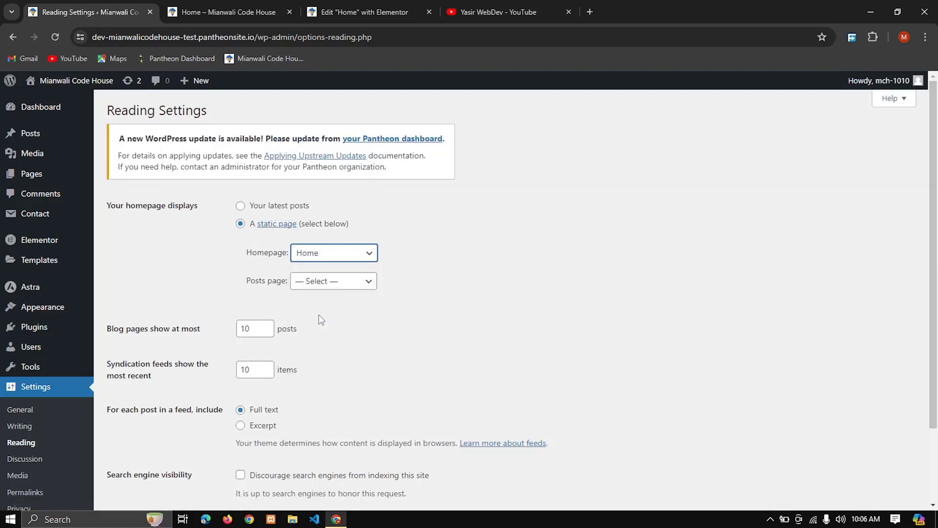
scroll(442, 282, "down", 3)
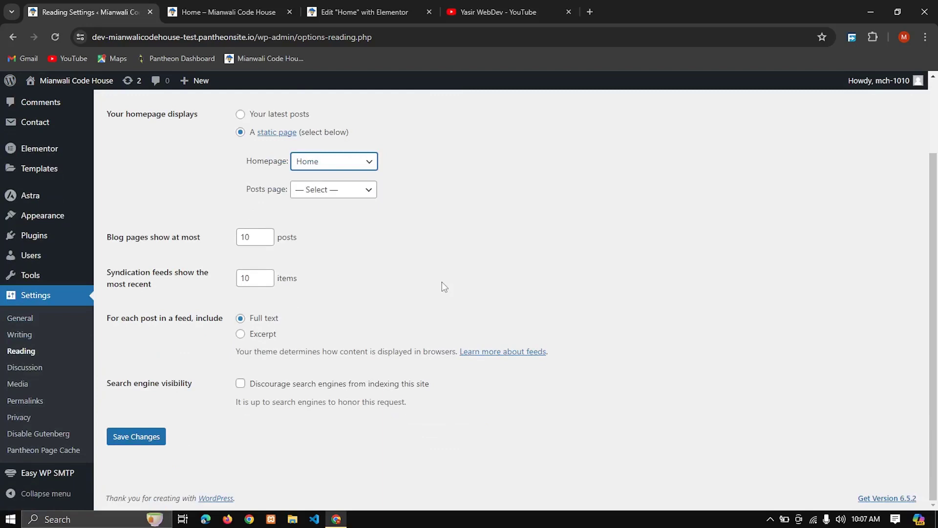
left_click(137, 436)
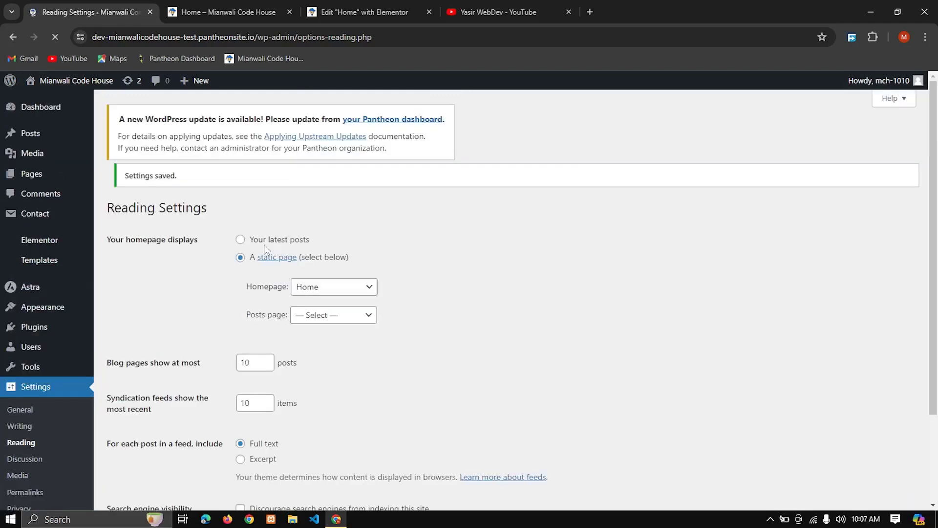
Return to the live Home page and load the site's root address without the home/ part to check the homepage.
left_click(225, 12)
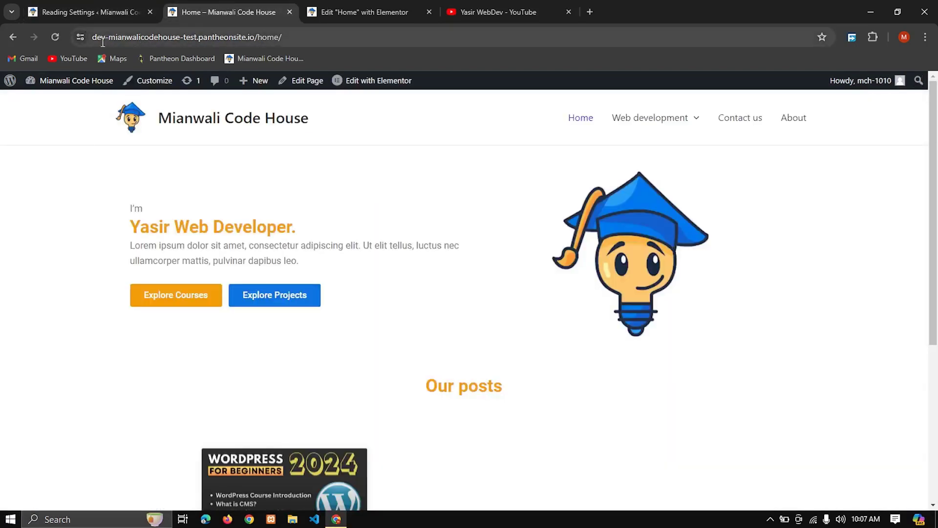
left_click_drag(288, 37, 262, 39)
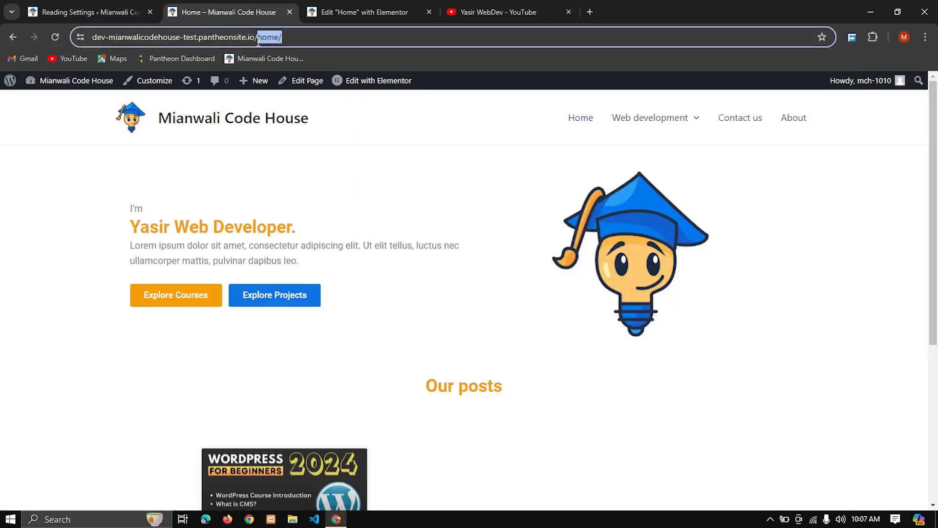
key("BackSpace")
key("Return")
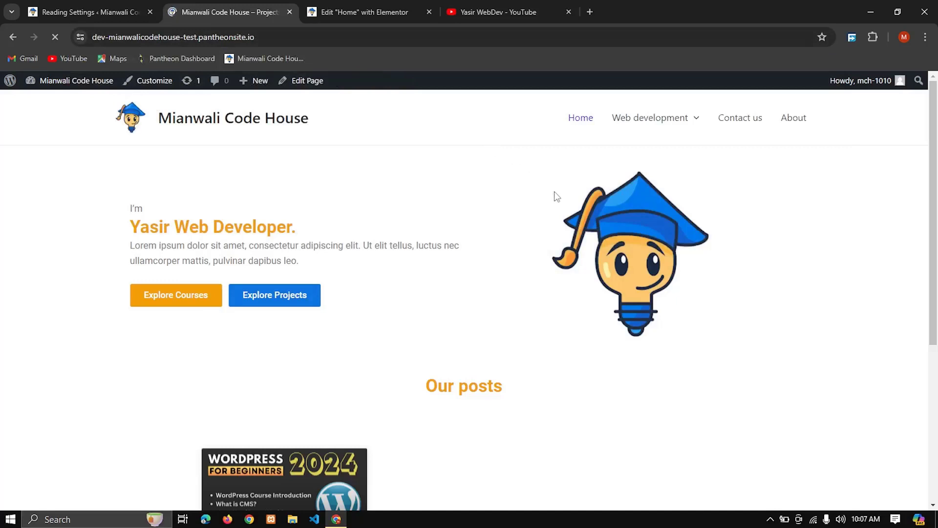
Open the live site in a new tab from the WordPress Reading settings page and check its address.
left_click(123, 4)
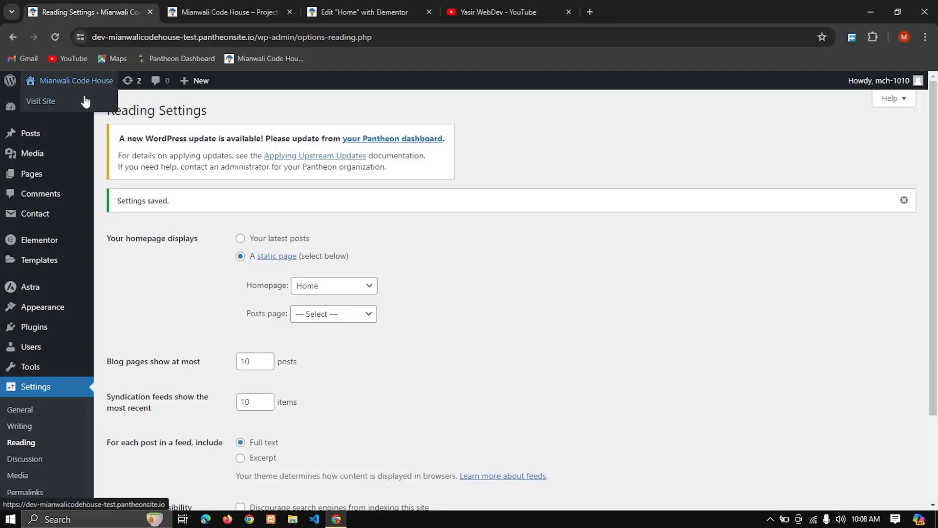
middle_click(86, 102)
left_click(246, 6)
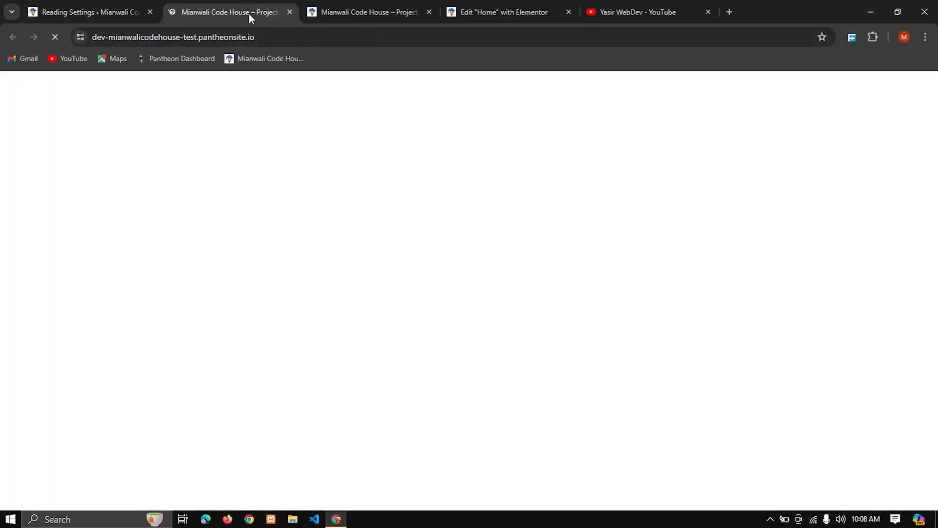
left_click(94, 44)
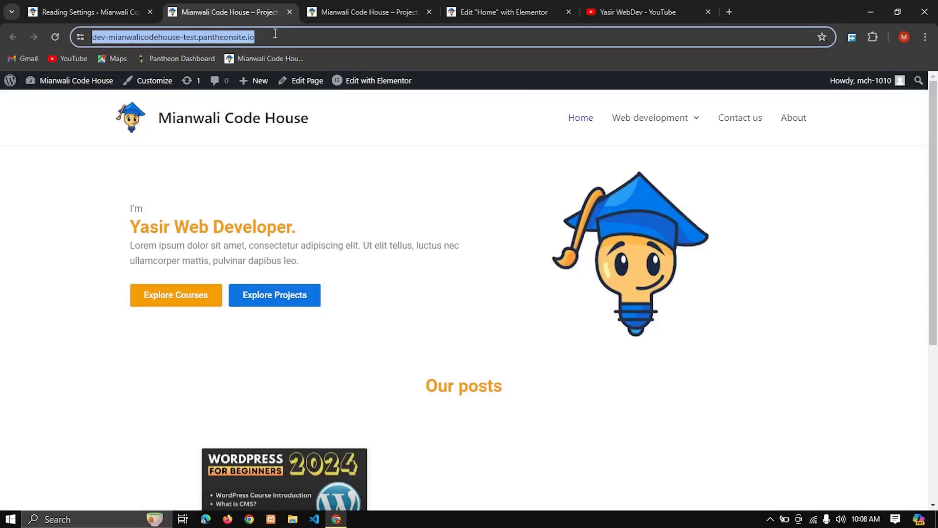
Visit the Contact us page and return to Home through the site navigation to test the homepage link.
left_click(527, 124)
left_click(741, 118)
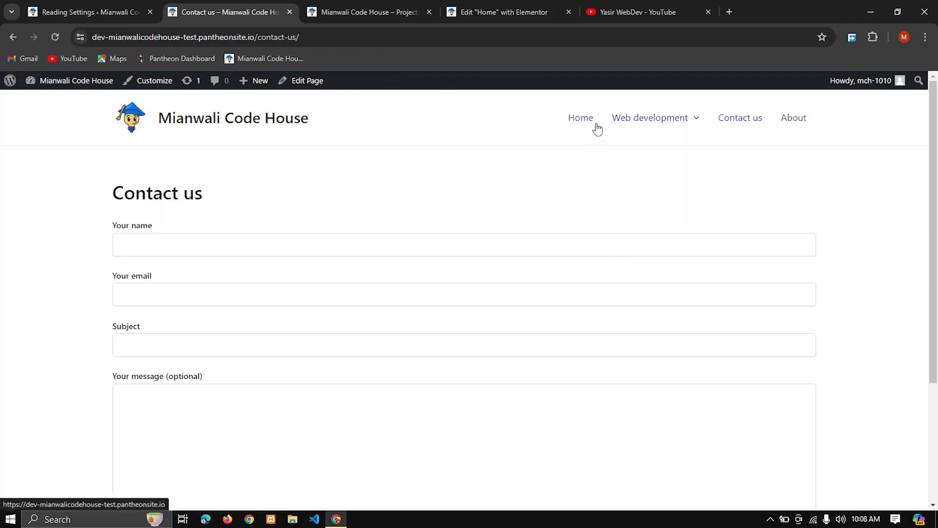
left_click(591, 124)
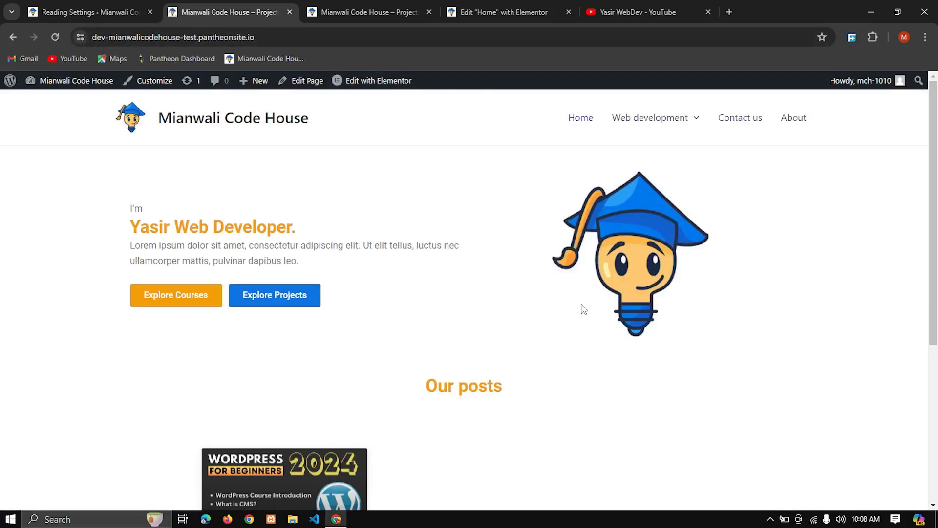
Review the live homepage from the header to the footer, including the Our posts card and the scroll-to-top control.
scroll(583, 309, "down", 4)
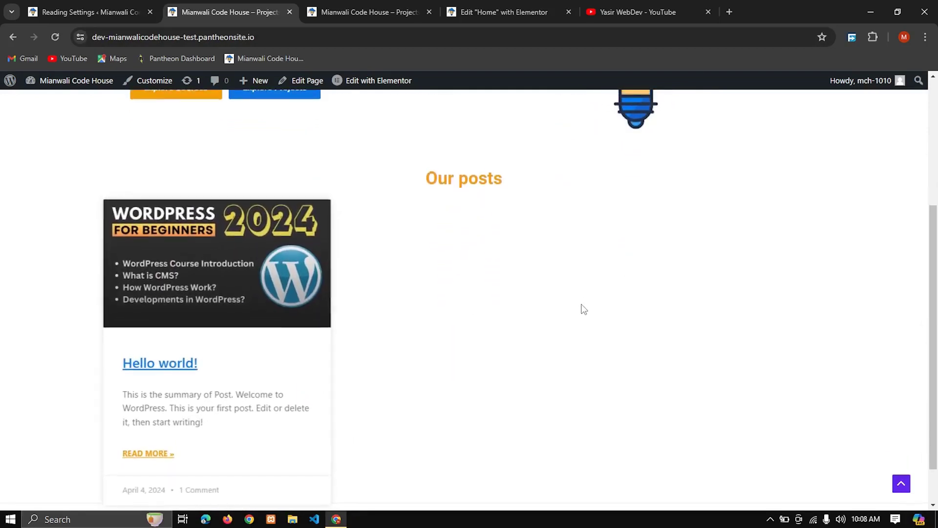
scroll(583, 309, "up", 3)
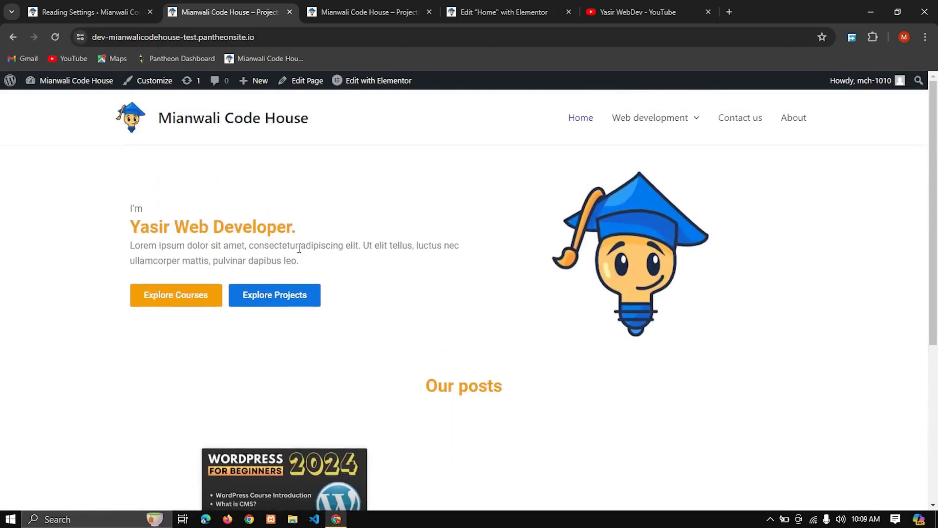
scroll(636, 254, "down", 1)
scroll(636, 254, "down", 3)
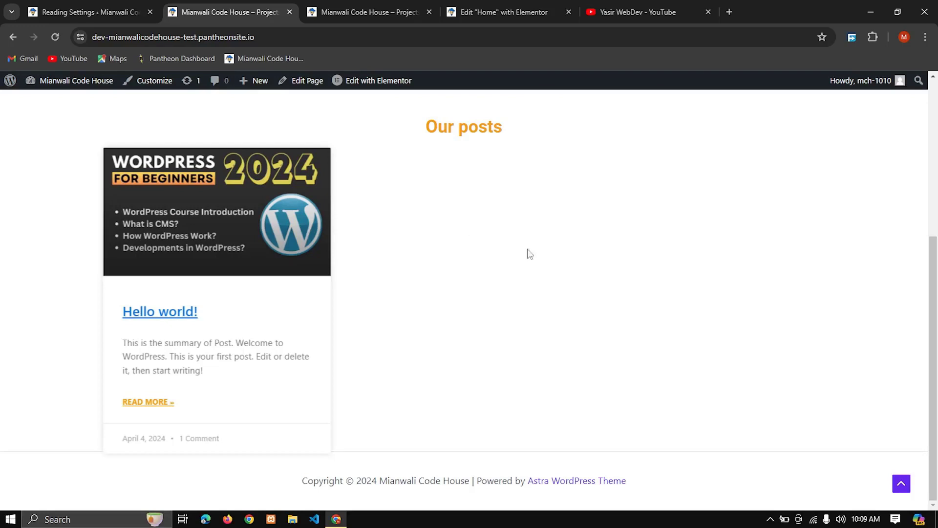
left_click(898, 490)
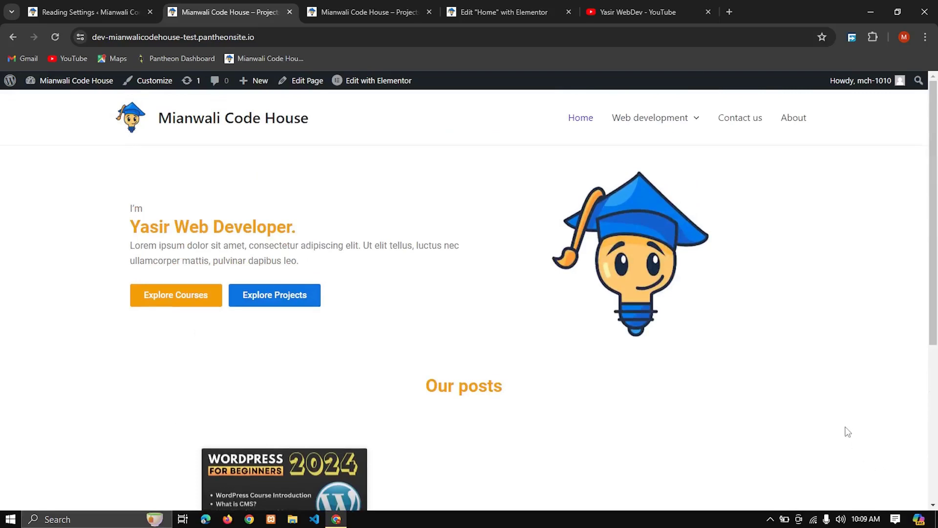
scroll(848, 434, "down", 5)
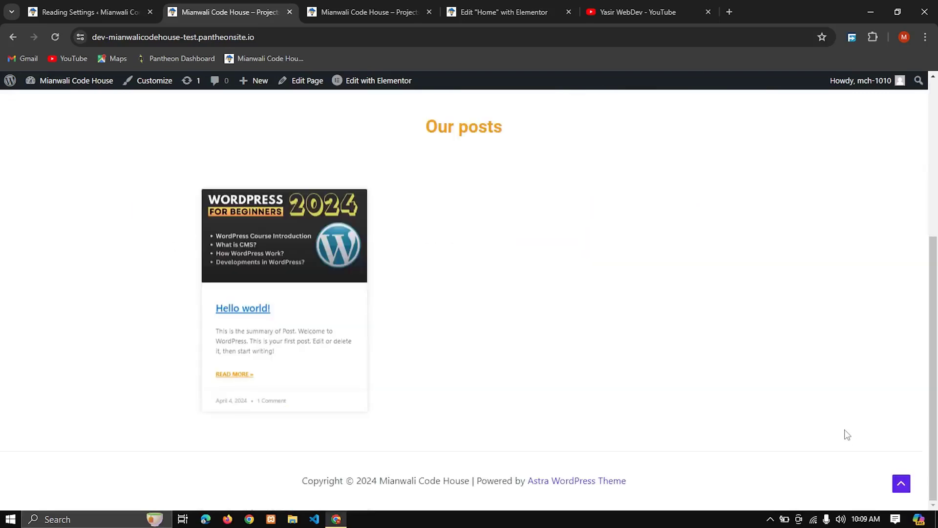
scroll(847, 434, "up", 5)
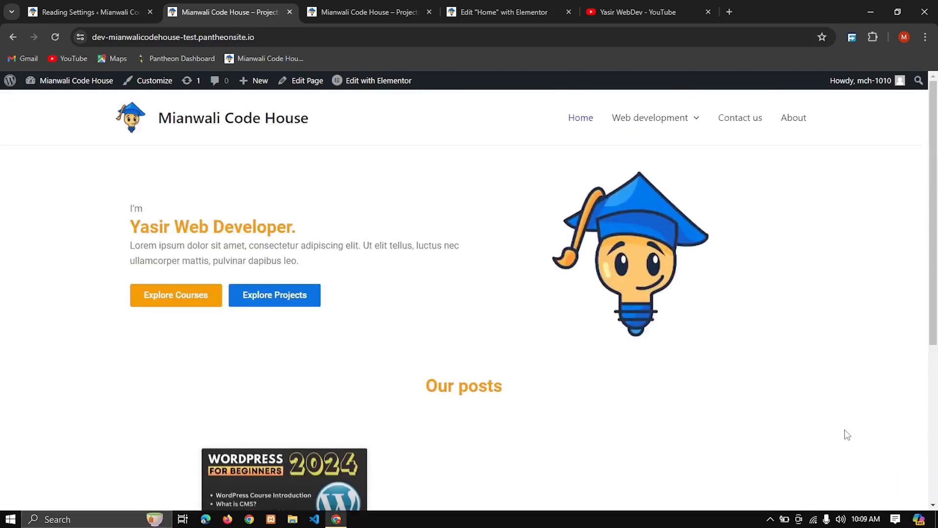
scroll(848, 435, "down", 4)
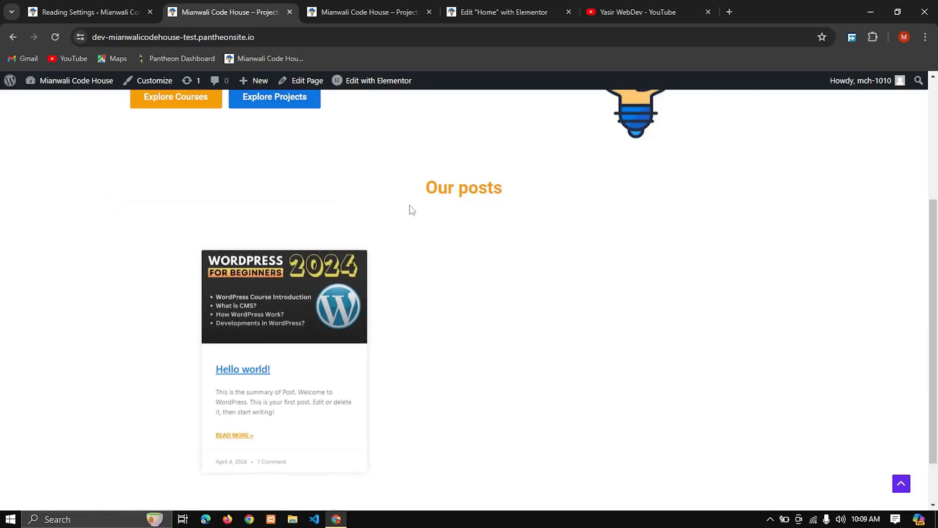
Switch to the open YouTube channel and look through its created playlists.
left_click(645, 6)
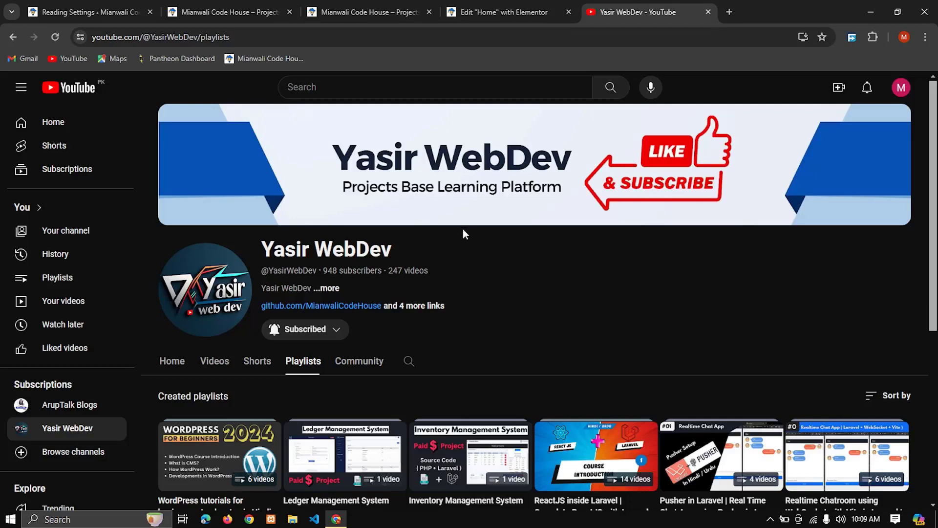
left_click_drag(388, 252, 267, 247)
left_click(450, 252)
scroll(540, 271, "down", 4)
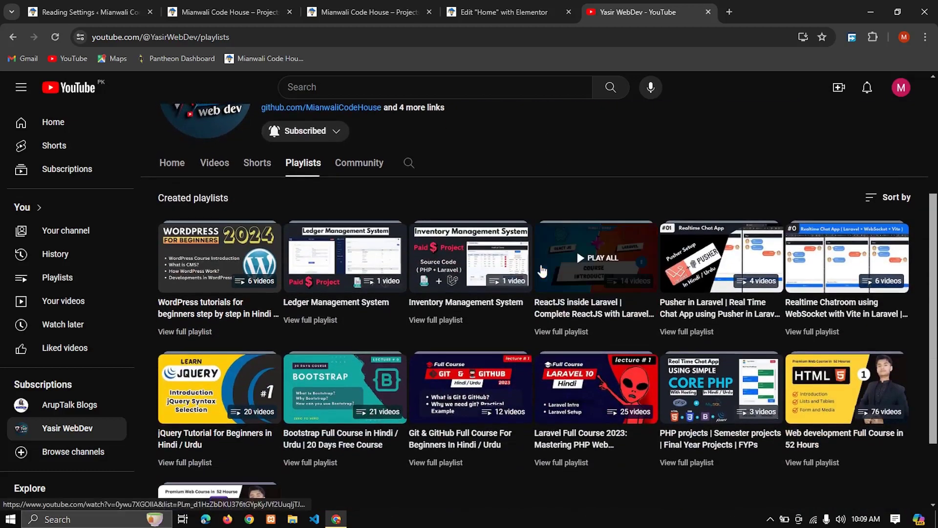